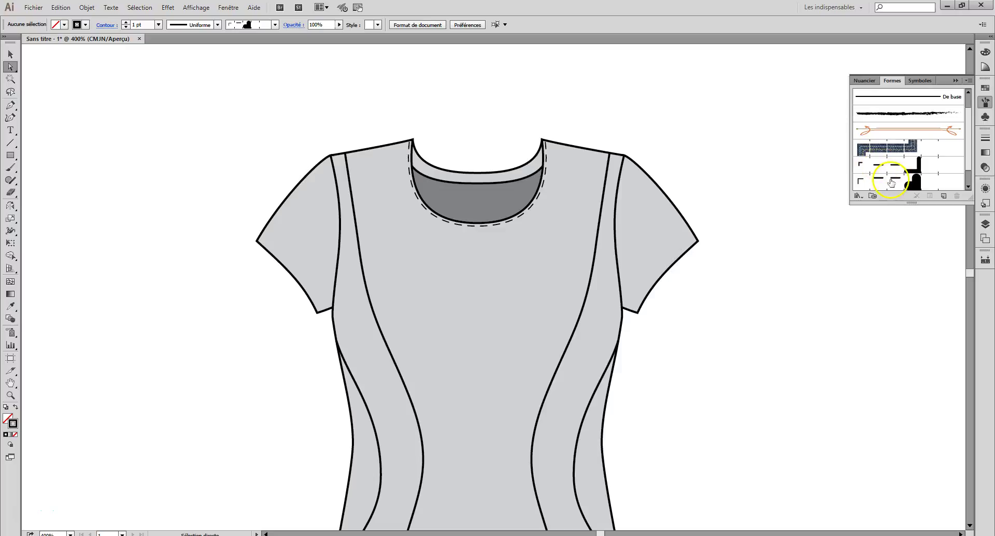
# - Place the centred single-stitch pattern brush's artwork above the neckline and delete its two corner pieces, keeping the straight dash
pyautogui.moveTo(891, 166)
pyautogui.mouseDown()
pyautogui.moveTo(582, 82)
pyautogui.moveTo(495, 104)
pyautogui.mouseUp()
pyautogui.click(98, 244)
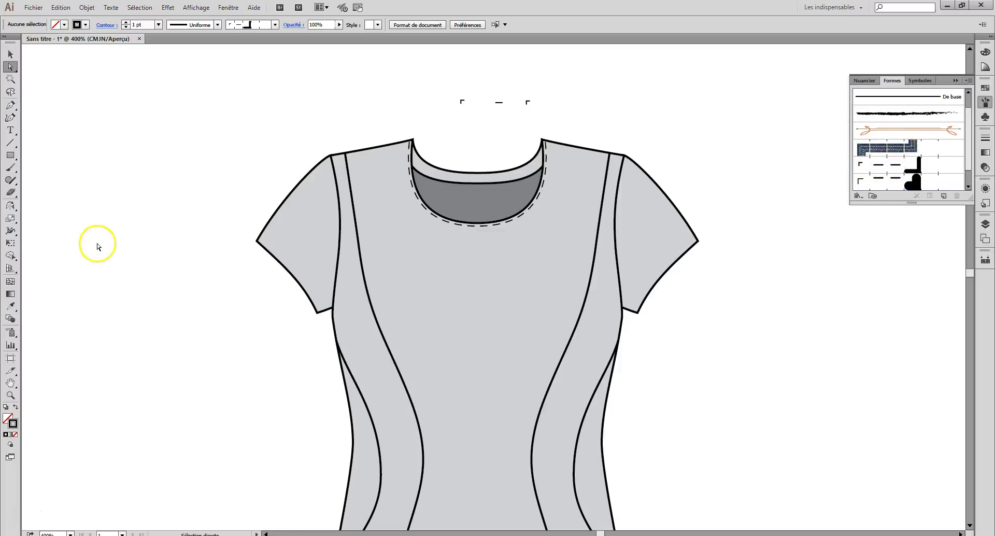
pyautogui.click(11, 395)
pyautogui.moveTo(434, 85); pyautogui.dragTo(605, 147)
pyautogui.moveTo(10, 66); pyautogui.dragTo(35, 80)
pyautogui.moveTo(104, 143); pyautogui.dragTo(209, 241)
pyautogui.press('Delete')
pyautogui.moveTo(356, 203); pyautogui.dragTo(451, 205)
pyautogui.moveTo(502, 158); pyautogui.dragTo(608, 261)
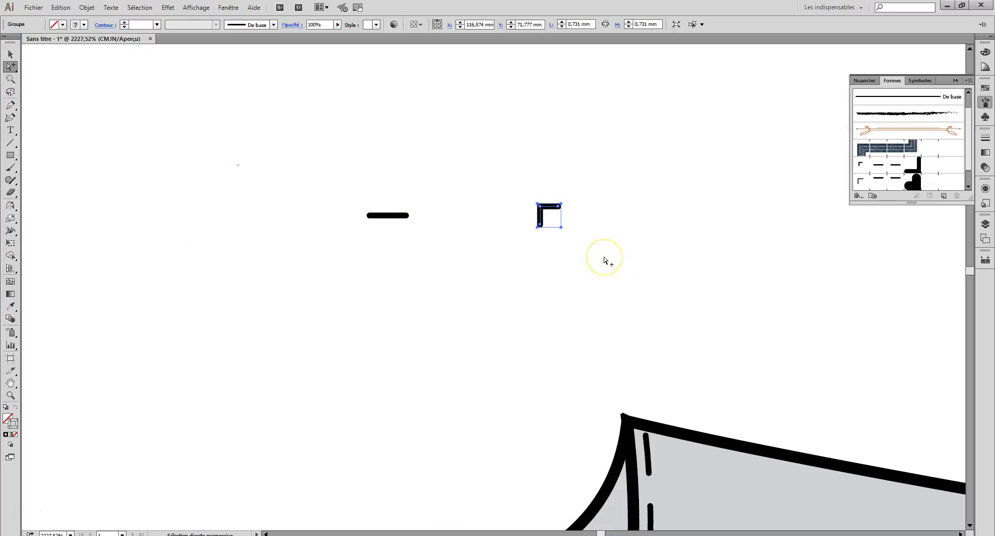
pyautogui.press('Delete')
# - Ungroup the remaining dash tile so its stitch line and invisible rectangle are separate objects
pyautogui.moveTo(349, 176); pyautogui.dragTo(415, 262)
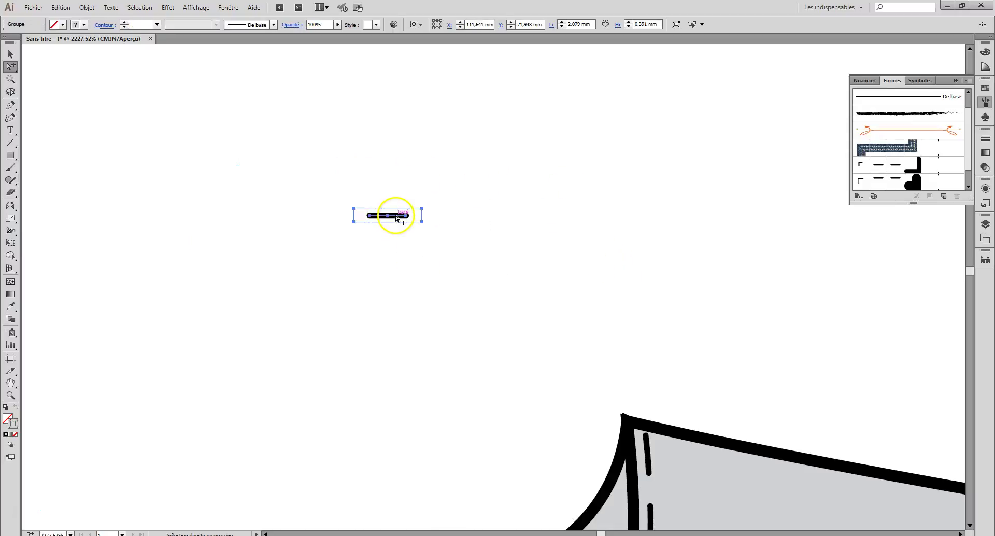
pyautogui.rightClick(395, 215)
pyautogui.click(429, 278)
pyautogui.rightClick(386, 216)
pyautogui.click(414, 278)
pyautogui.rightClick(393, 216)
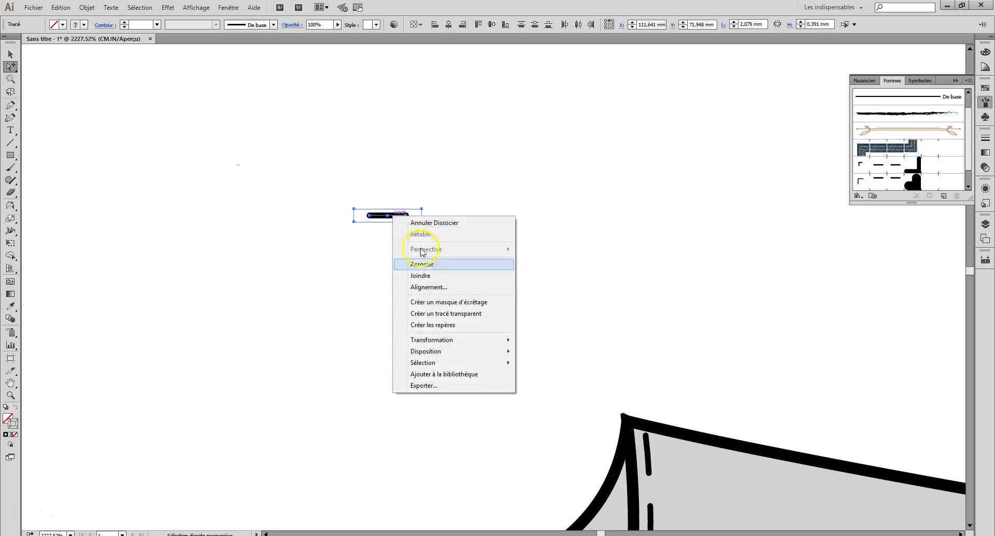
pyautogui.click(537, 157)
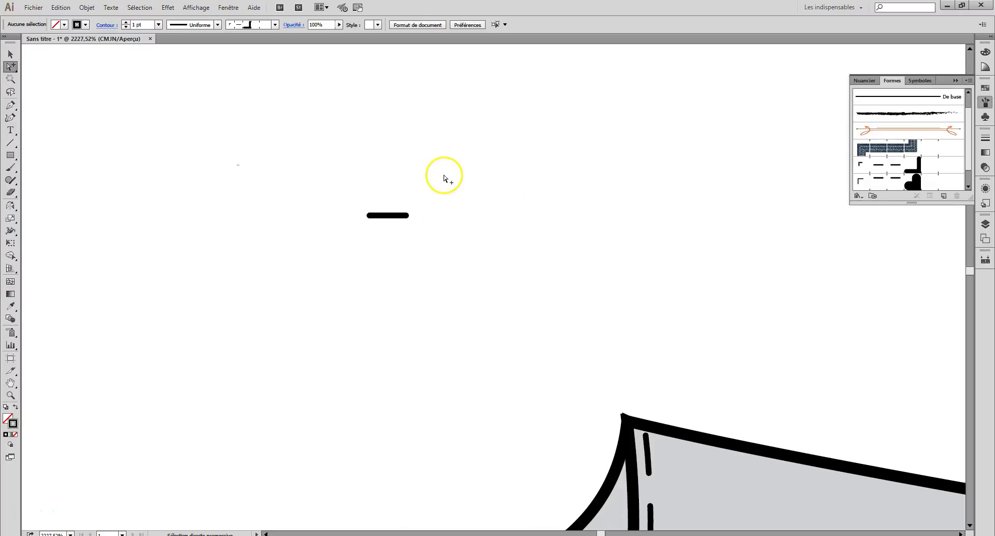
# - Stretch the invisible rectangle around the dash downward to about 0.7 mm high, keeping its width
pyautogui.moveTo(349, 180); pyautogui.dragTo(428, 232)
pyautogui.click(11, 395)
pyautogui.moveTo(322, 180); pyautogui.dragTo(474, 244)
pyautogui.click(10, 54)
pyautogui.click(271, 178)
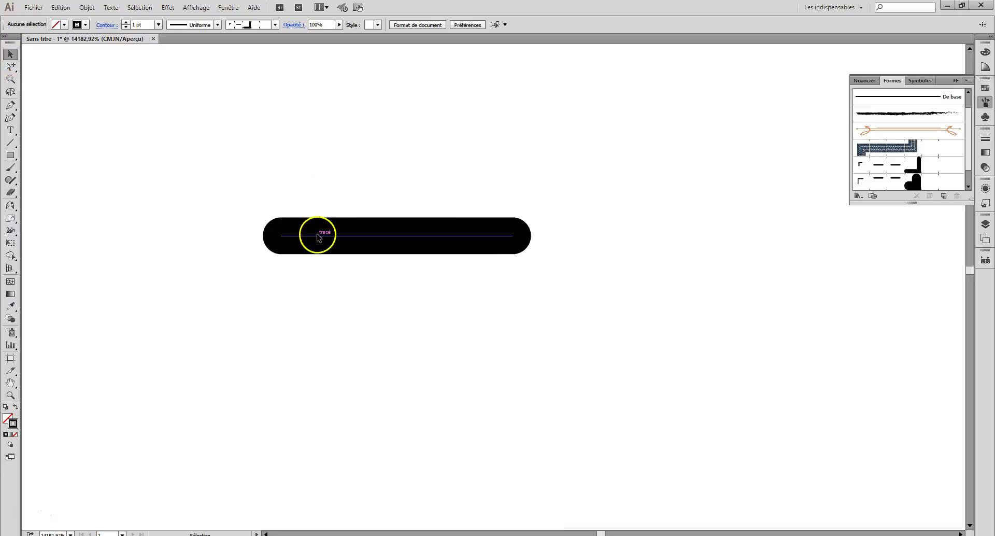
pyautogui.click(314, 226)
pyautogui.moveTo(227, 173); pyautogui.dragTo(525, 356)
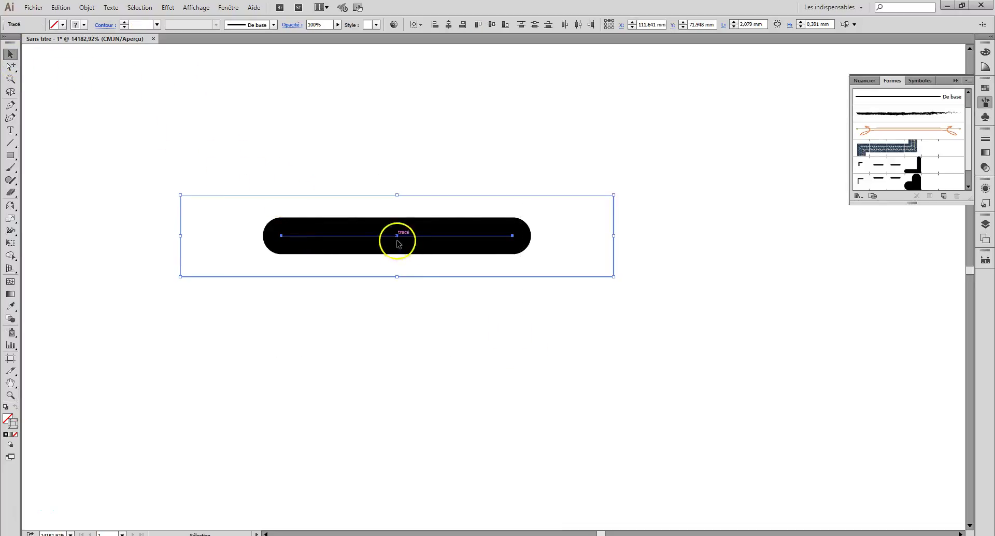
pyautogui.click(398, 262)
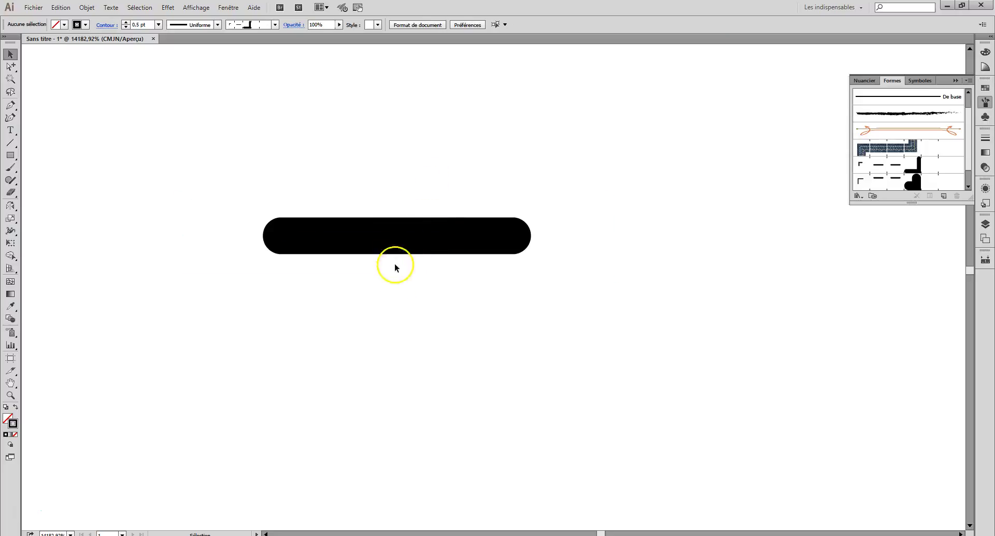
pyautogui.click(400, 276)
pyautogui.moveTo(398, 276); pyautogui.dragTo(403, 341)
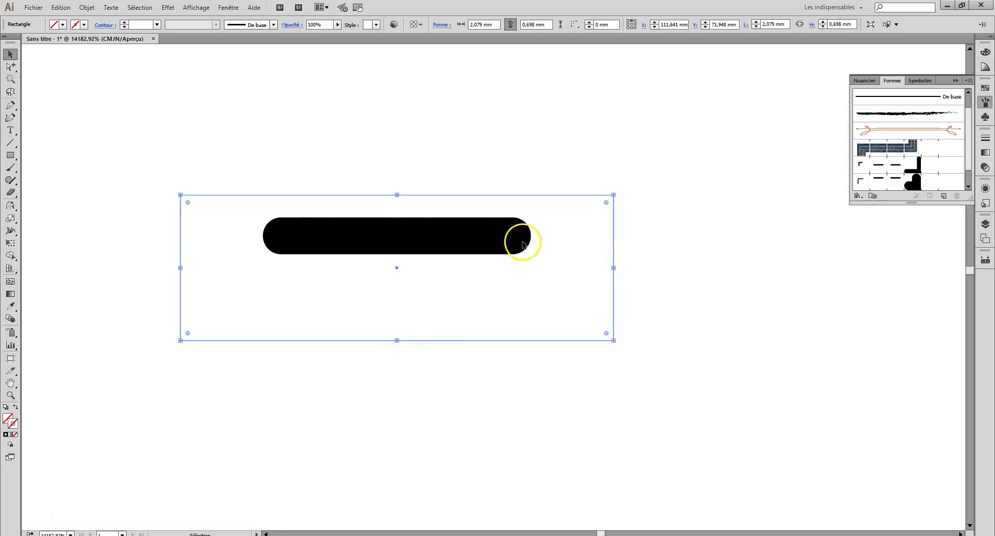
# - Duplicate the dash straight down, about 0.41 mm below the original
pyautogui.click(414, 236)
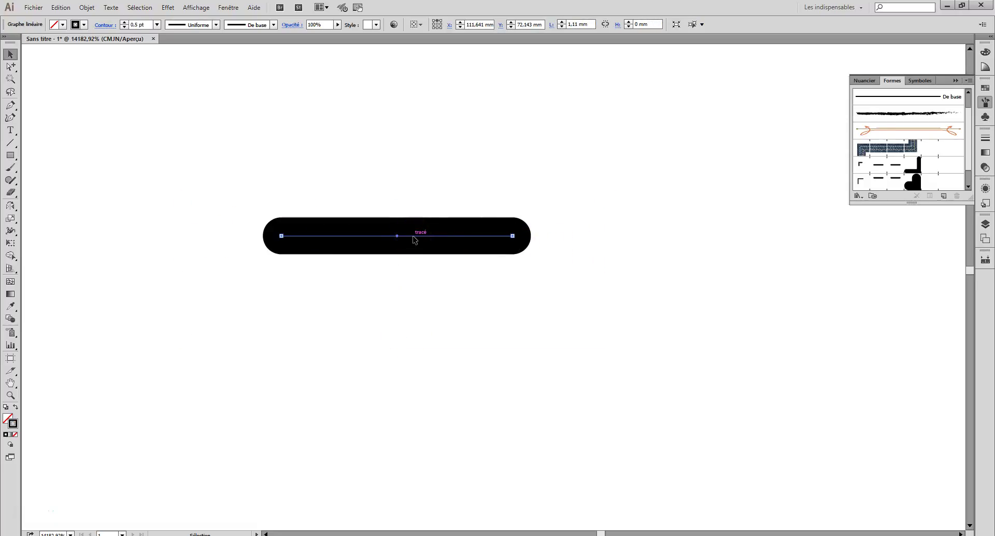
pyautogui.moveTo(414, 239); pyautogui.dragTo(421, 324)
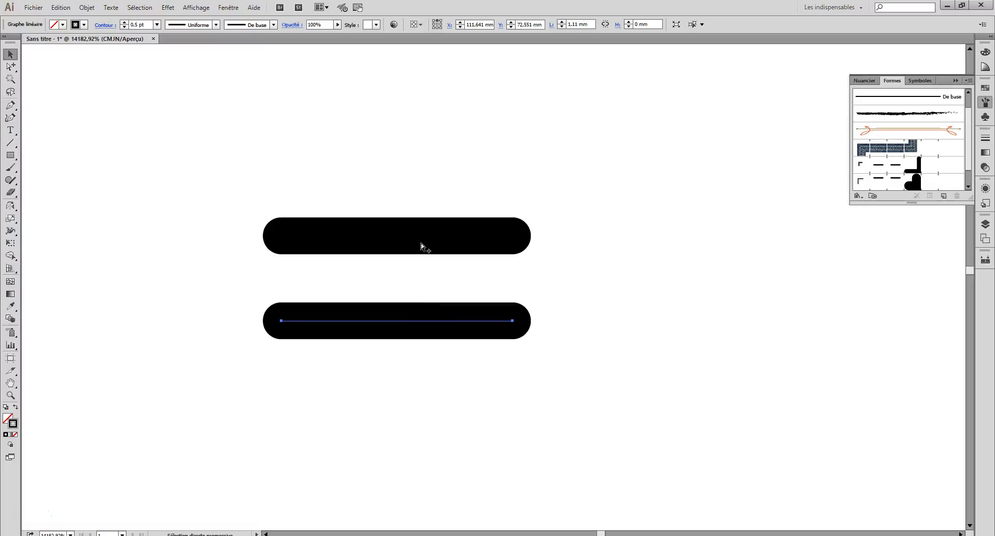
pyautogui.hotkey('ctrl', '-')
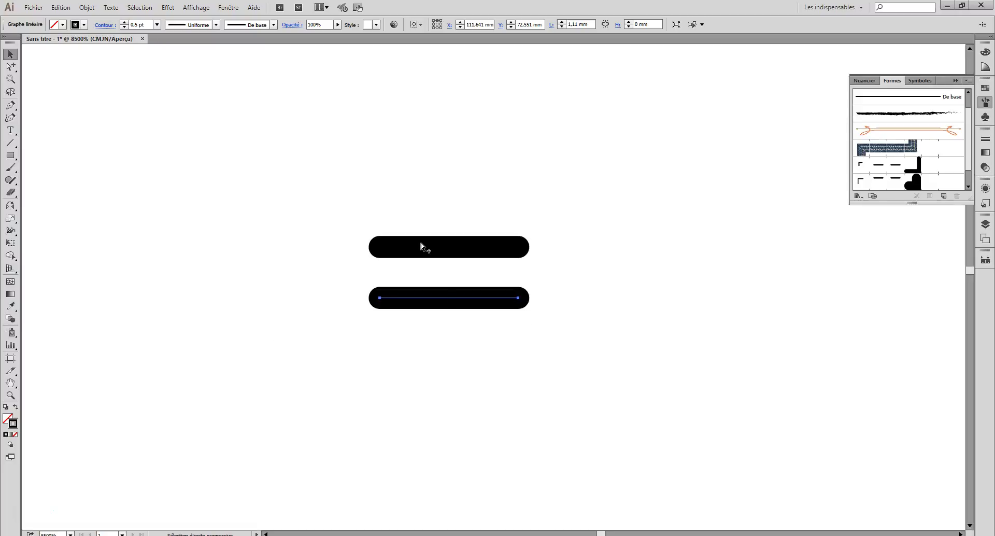
pyautogui.hotkey('ctrl', '-')
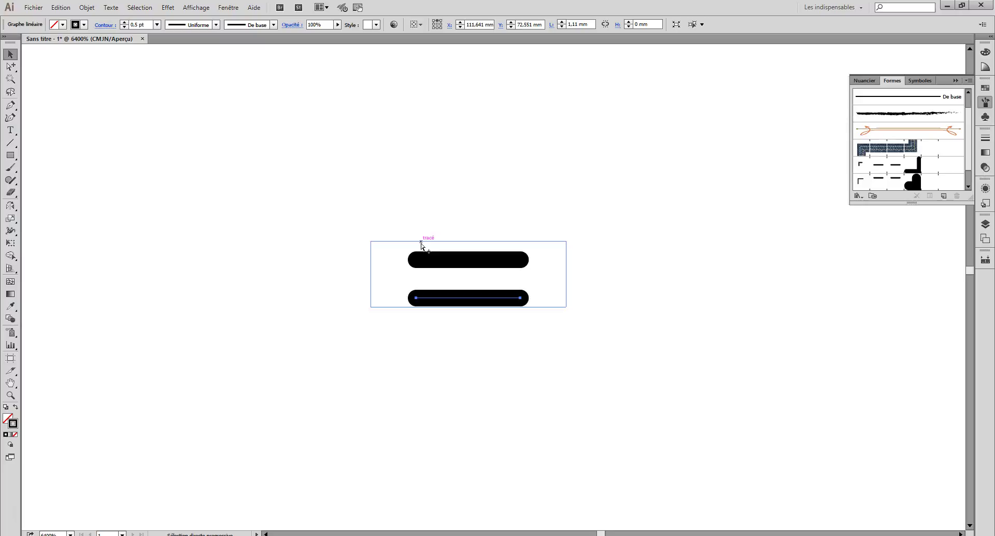
# - Group the two dashes in outline view, centre them vertically on the invisible rectangle, and return to preview
pyautogui.hotkey('ctrl', 'y')
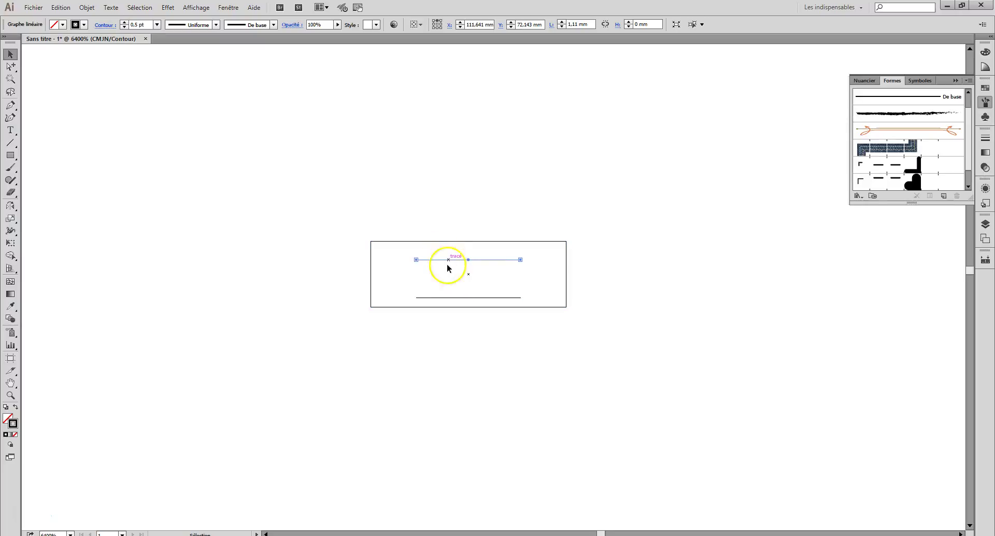
pyautogui.keyDown('shift'); pyautogui.click(443, 298); pyautogui.keyUp('shift')
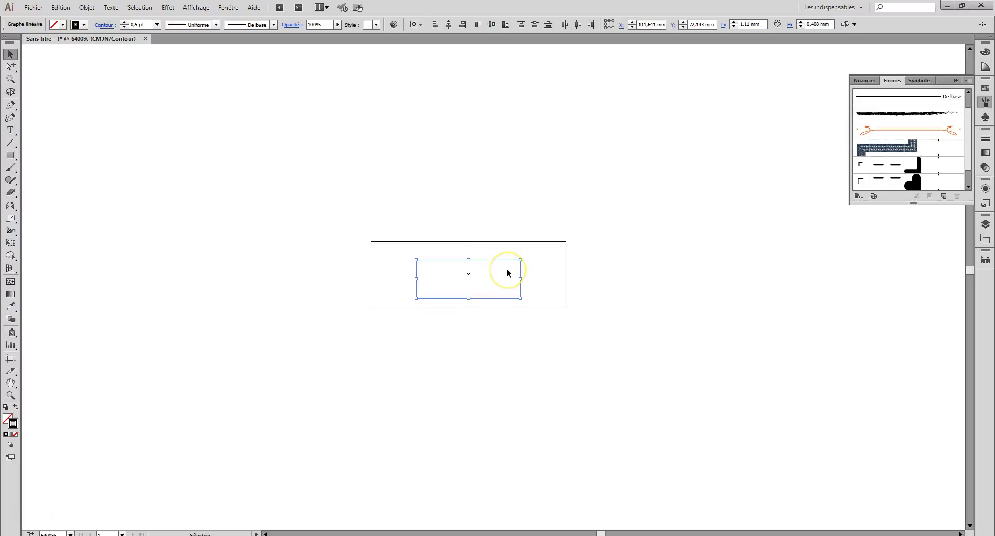
pyautogui.press('ctrl')
pyautogui.hotkey('ctrl', 'j')
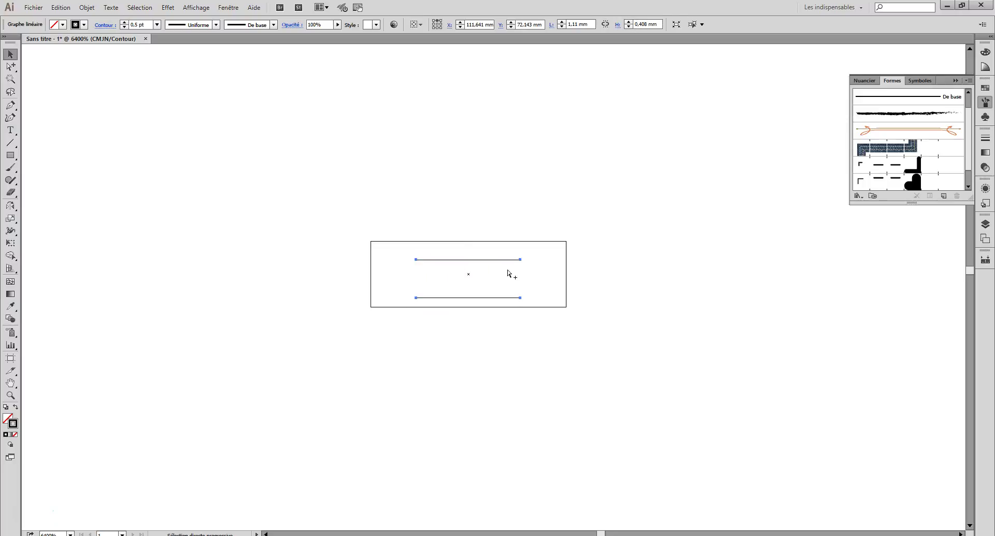
pyautogui.moveTo(563, 215); pyautogui.dragTo(457, 330)
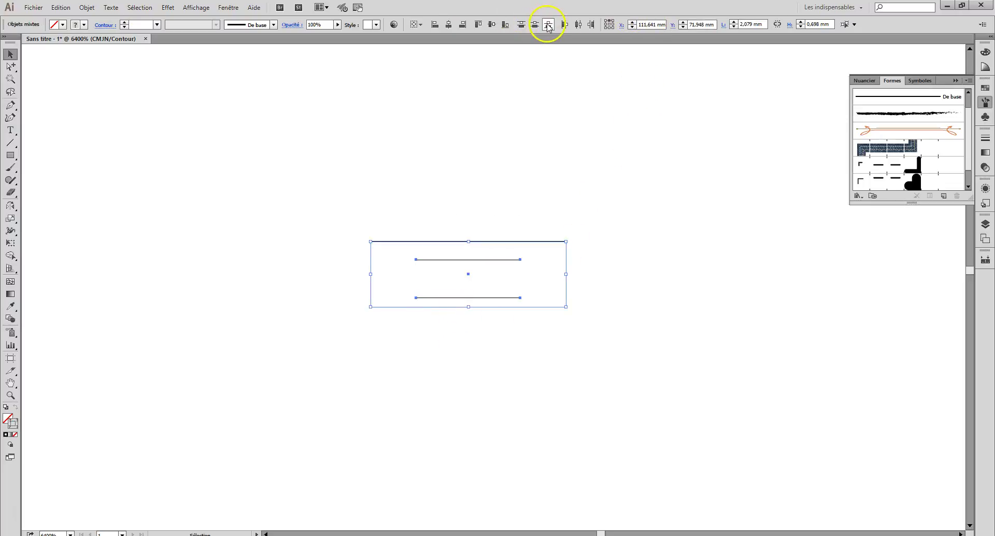
pyautogui.click(491, 26)
pyautogui.click(573, 214)
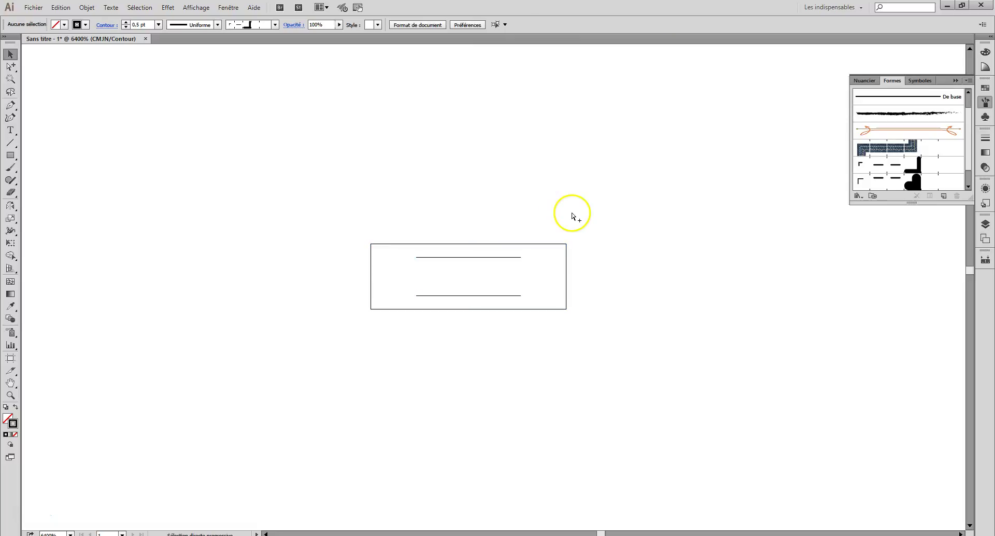
pyautogui.hotkey('ctrl', 'y')
# - Create a new pattern brush from the double-dash tile and name it "surpiqûre double centrée"
pyautogui.moveTo(313, 201); pyautogui.dragTo(636, 393)
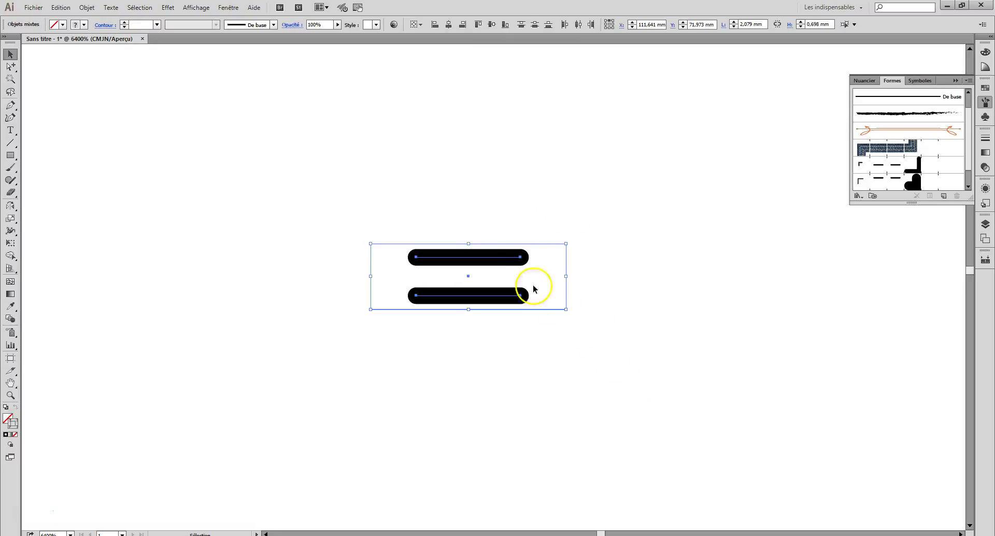
pyautogui.moveTo(512, 260)
pyautogui.mouseDown()
pyautogui.moveTo(788, 208)
pyautogui.moveTo(862, 164)
pyautogui.moveTo(876, 169)
pyautogui.mouseUp()
pyautogui.click(436, 311)
pyautogui.click(450, 347)
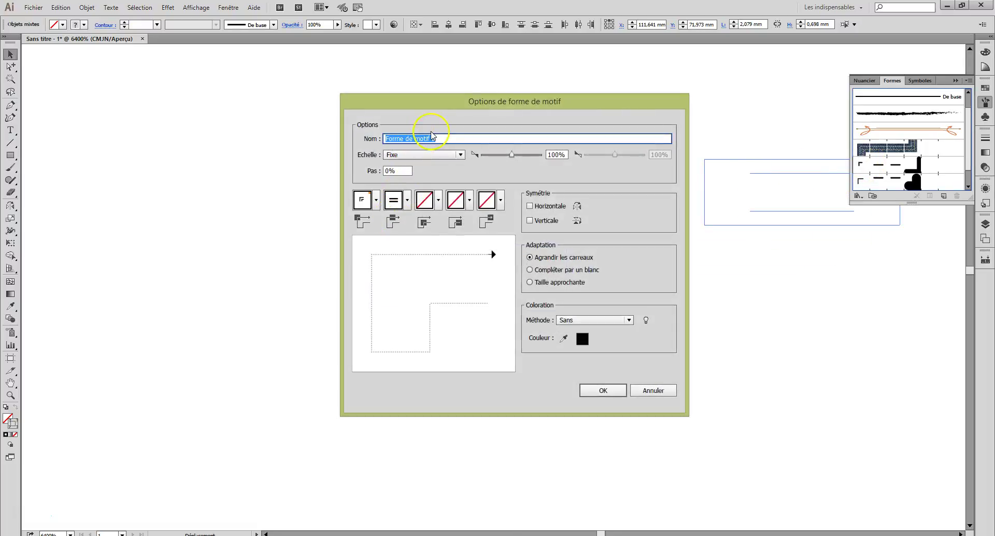
pyautogui.write('surpiqûr')
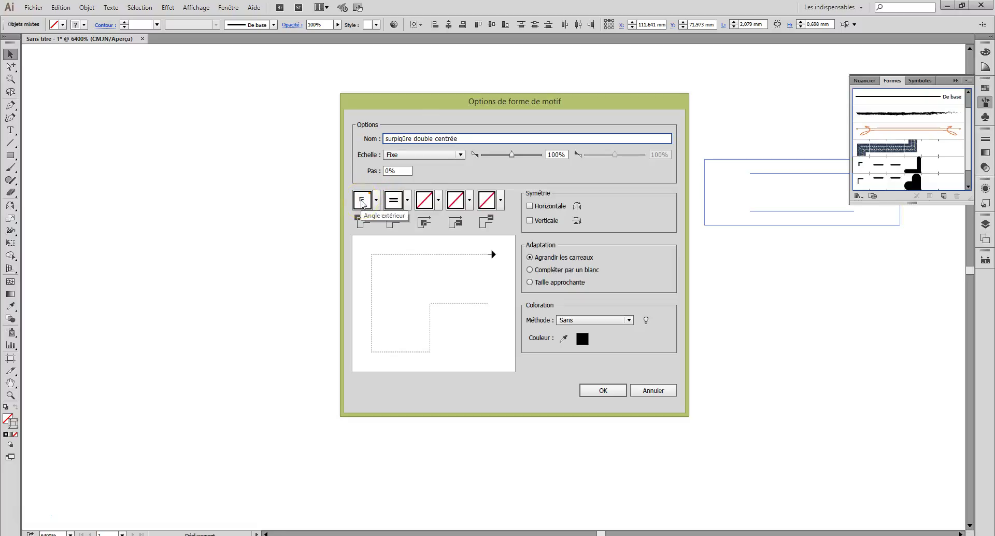
# - Give the new pattern brush an automatically generated inner corner and set its colorization method to Teintes
pyautogui.click(438, 200)
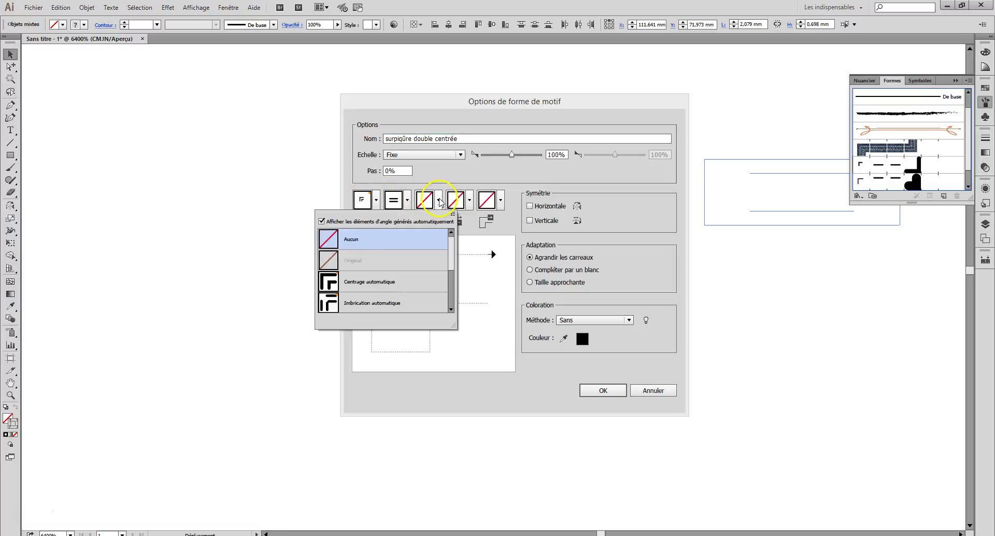
pyautogui.click(371, 292)
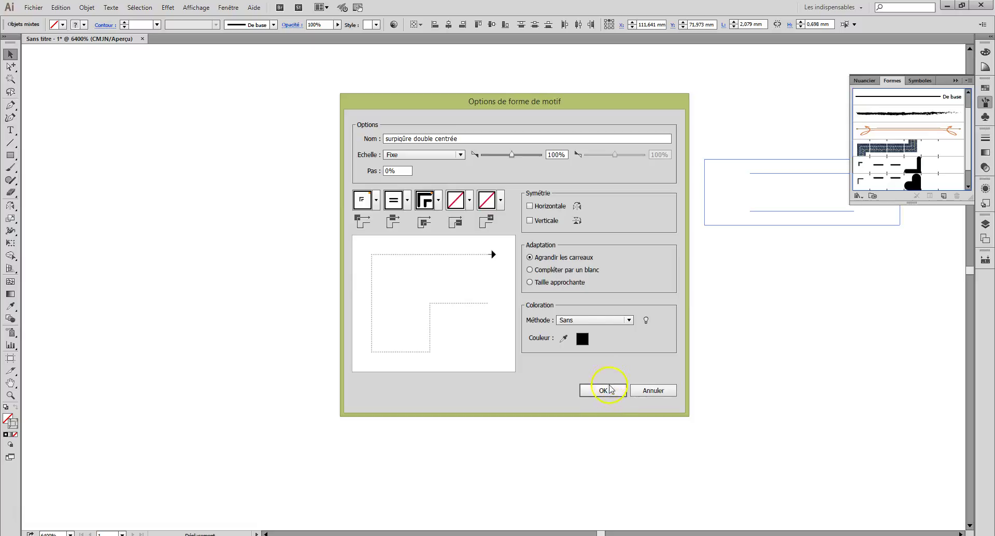
pyautogui.click(605, 325)
pyautogui.click(596, 338)
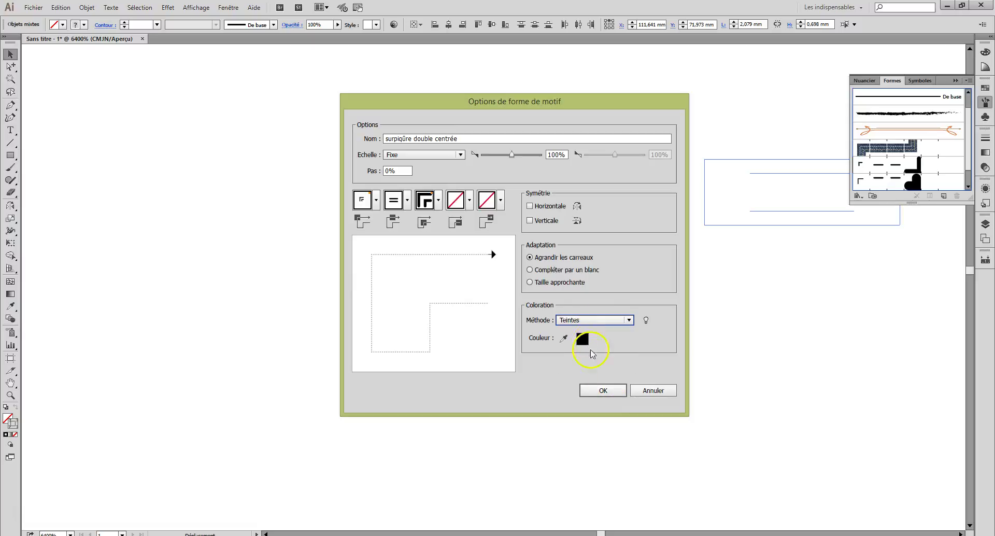
pyautogui.click(603, 392)
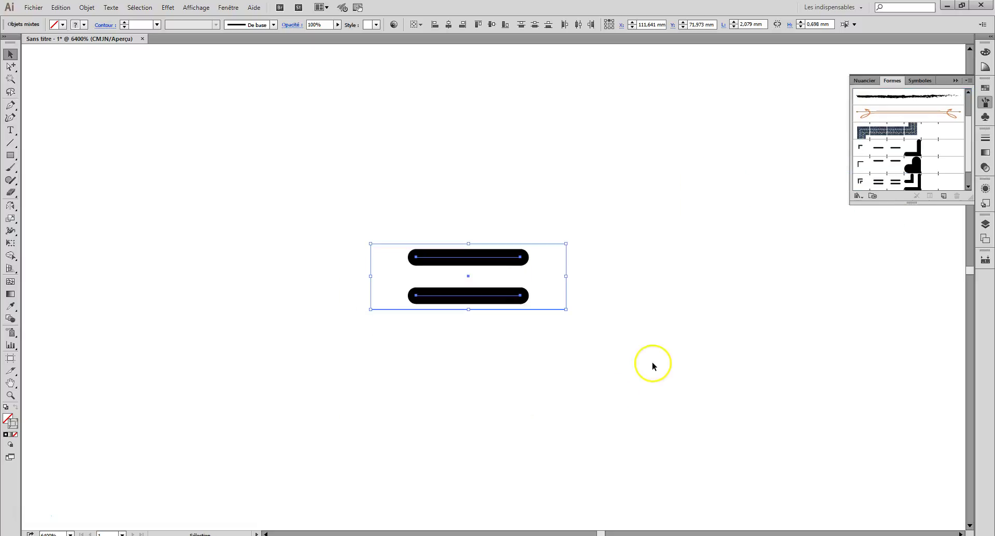
# - Copy the shirt's left princess seam path and apply the double centred stitch brush to it
pyautogui.hotkey('ctrl', '-')
pyautogui.hotkey('ctrl', '-')
pyautogui.hotkey('ctrl', '-')
pyautogui.hotkey('ctrl', '-')
pyautogui.hotkey('ctrl', '-')
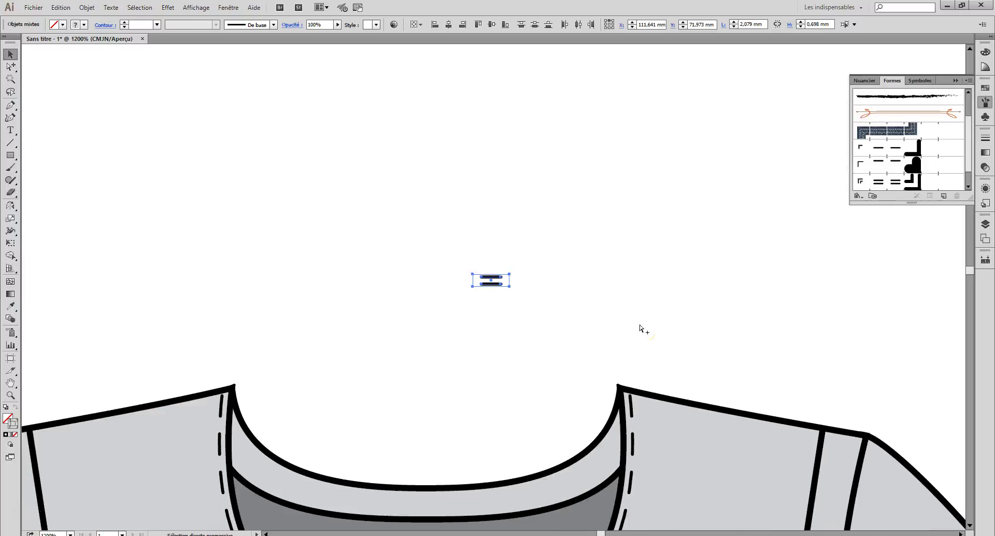
pyautogui.scroll(-7, 639, 348)
pyautogui.scroll(-1, 425, 322)
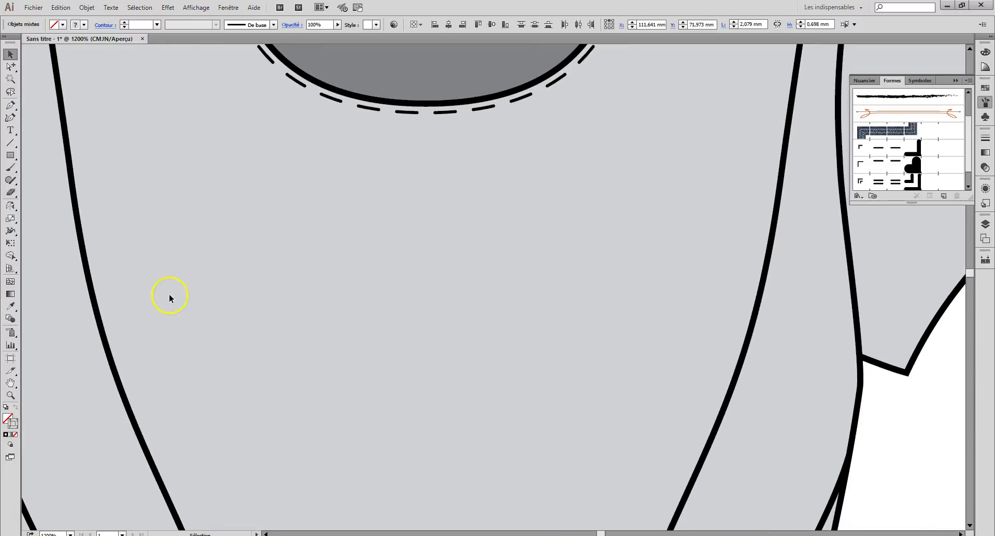
pyautogui.click(10, 66)
pyautogui.click(66, 136)
pyautogui.hotkey('ctrl', 'c')
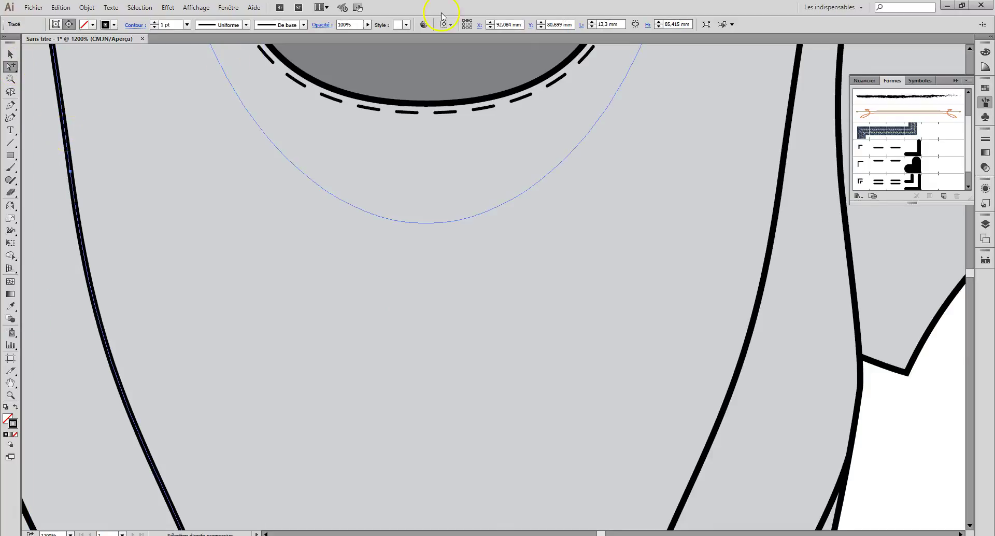
pyautogui.click(879, 186)
# - Place the centred single-stitch brush's artwork above the neckline again and delete both corner pieces, leaving the dash
pyautogui.hotkey('ctrl', '-')
pyautogui.hotkey('ctrl', '-')
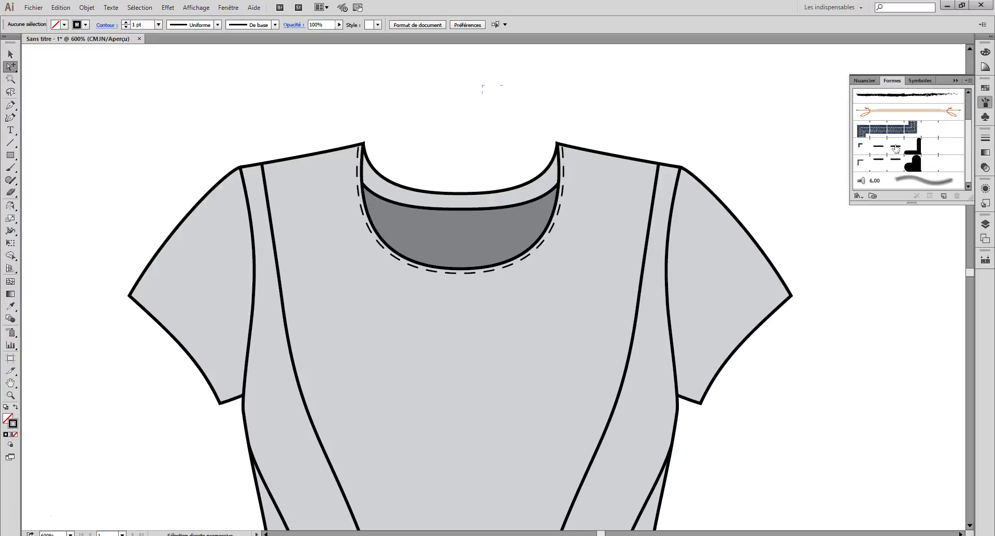
pyautogui.click(896, 148)
pyautogui.click(437, 101)
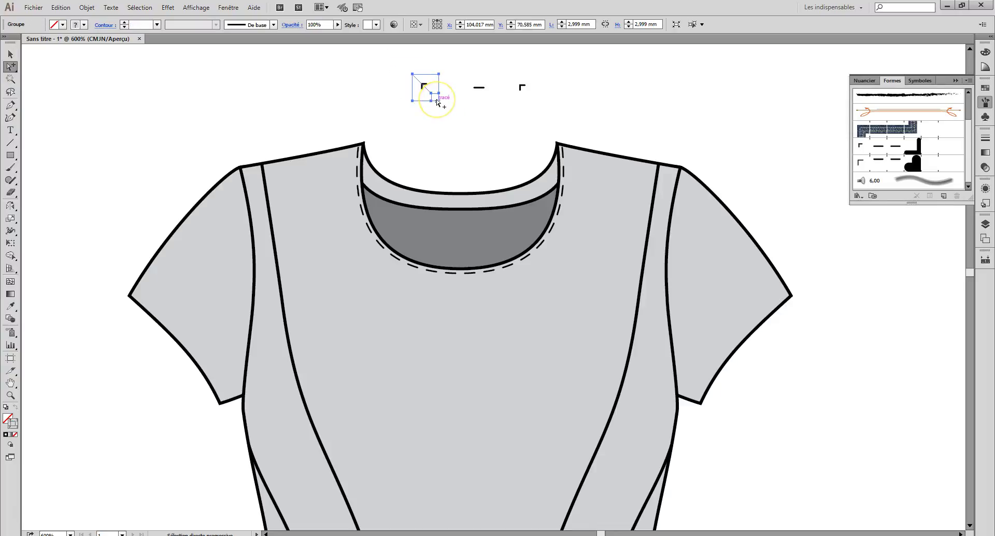
pyautogui.press('Delete')
pyautogui.click(522, 87)
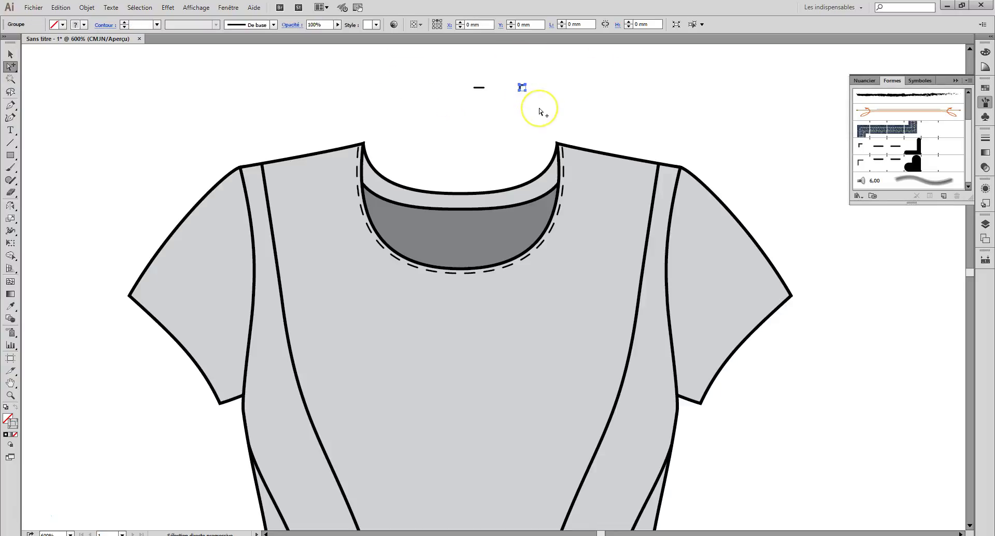
pyautogui.press('Delete')
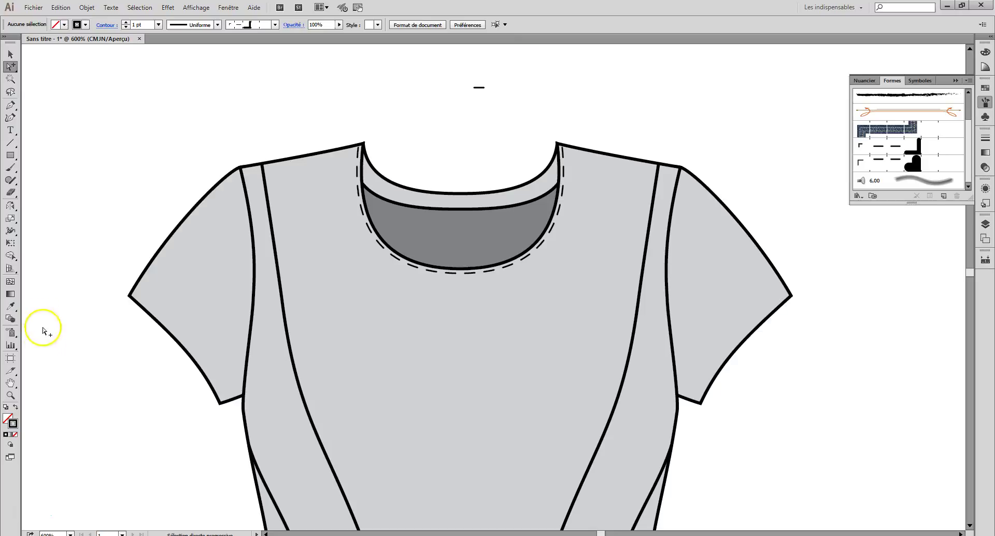
# - Stretch the invisible rectangle around the new dash downward to about 1.26 mm high
pyautogui.click(10, 395)
pyautogui.moveTo(399, 68); pyautogui.dragTo(590, 160)
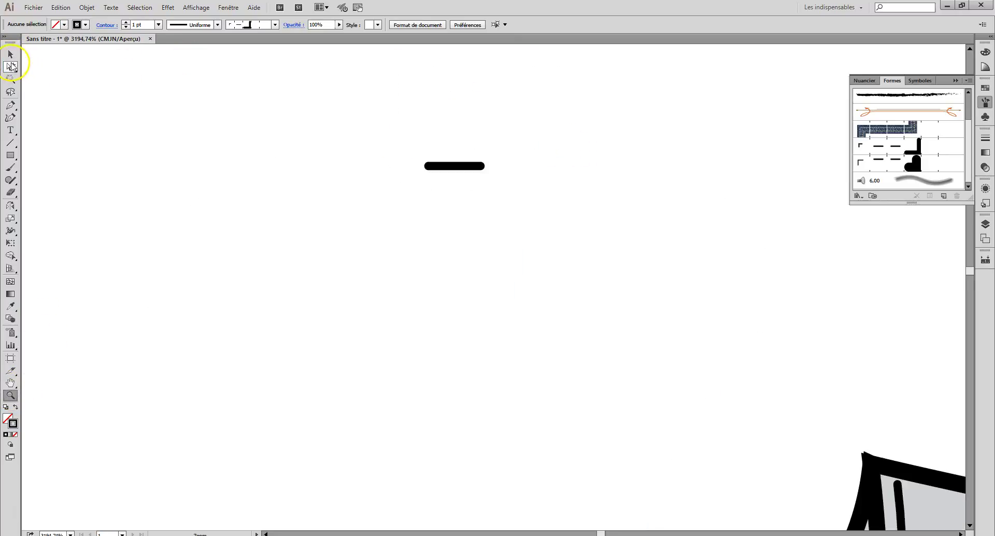
pyautogui.click(11, 66)
pyautogui.click(443, 158)
pyautogui.click(11, 55)
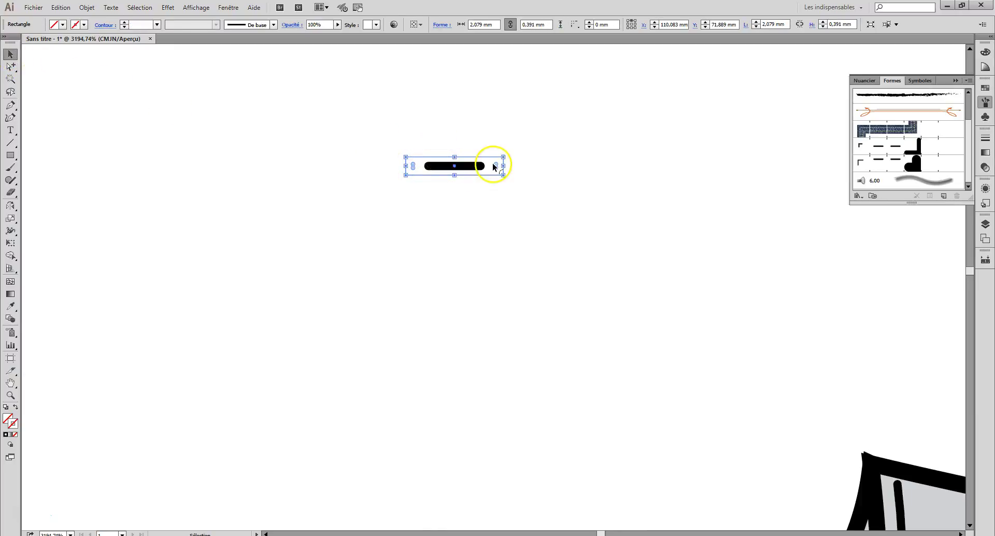
pyautogui.moveTo(455, 176); pyautogui.dragTo(459, 217)
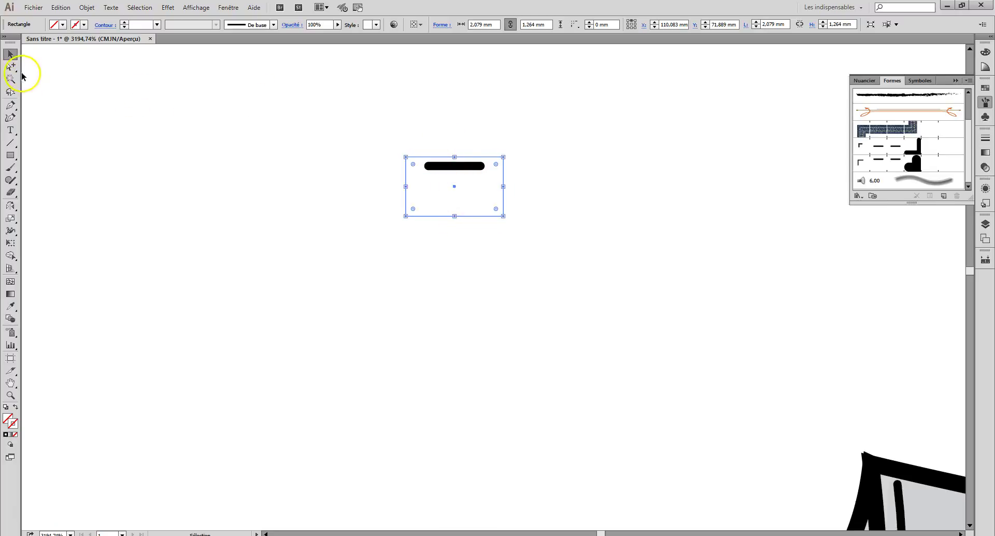
# - Duplicate the dash straight down to about 1.06 mm below the original, near the invisible rectangle's lower edge, and select both dashes
pyautogui.click(10, 66)
pyautogui.click(470, 168)
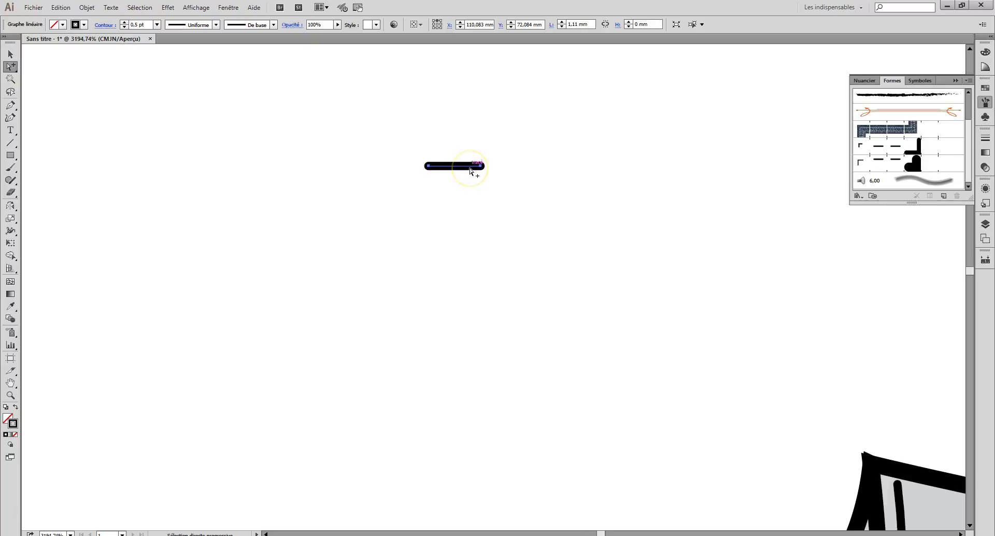
pyautogui.click(474, 187)
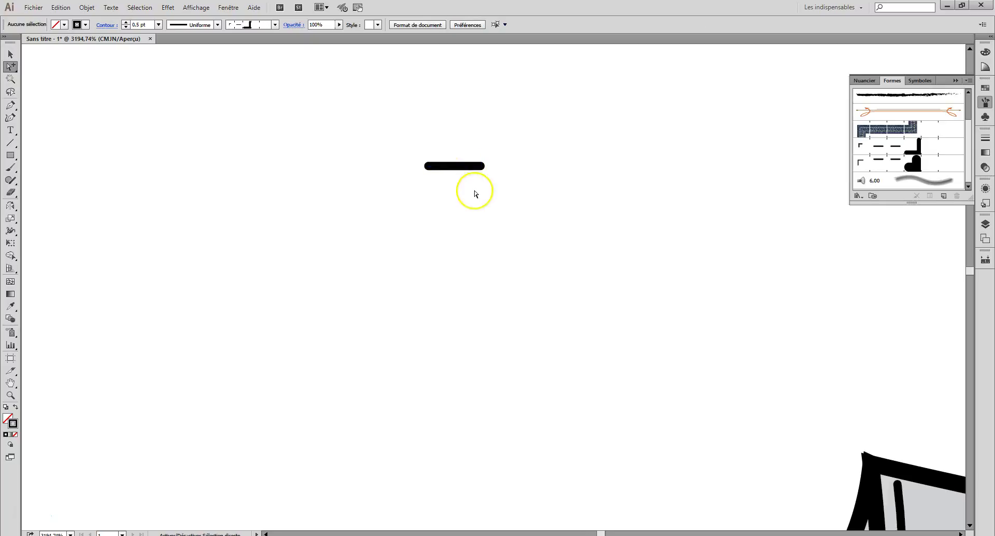
pyautogui.click(464, 167)
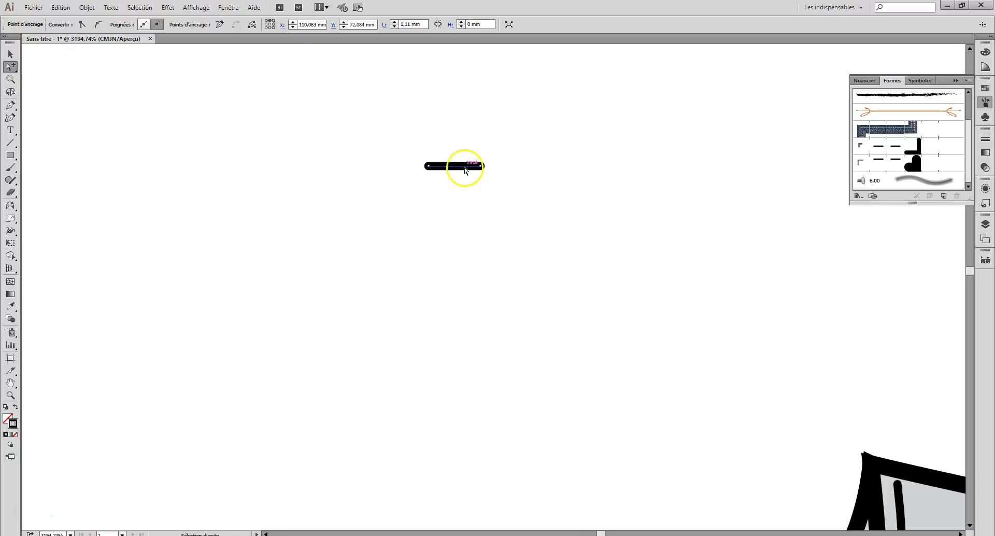
pyautogui.moveTo(468, 171); pyautogui.dragTo(472, 201)
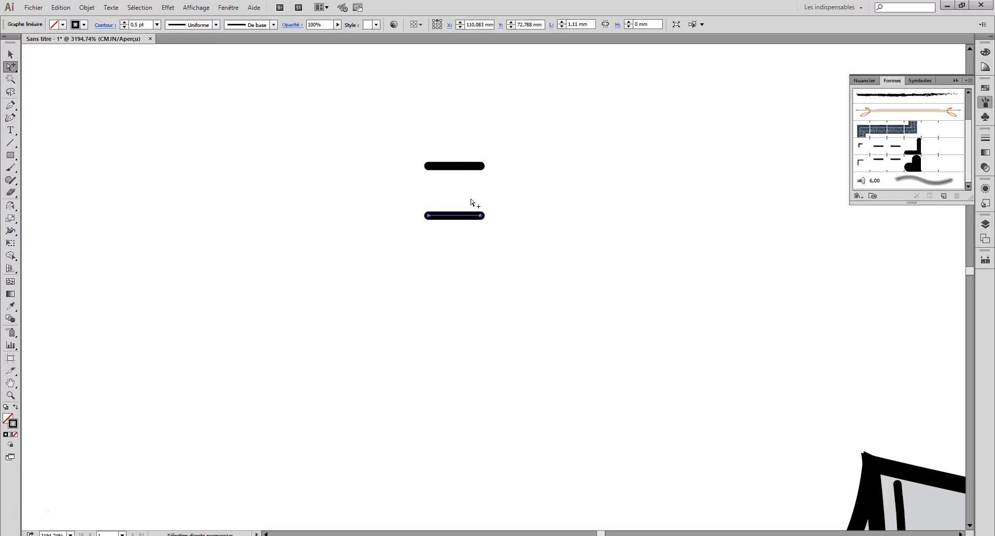
pyautogui.press('Down')
pyautogui.press('Down')
pyautogui.press('Up')
pyautogui.press('Up')
pyautogui.keyDown('shift'); pyautogui.click(442, 167); pyautogui.keyUp('shift')
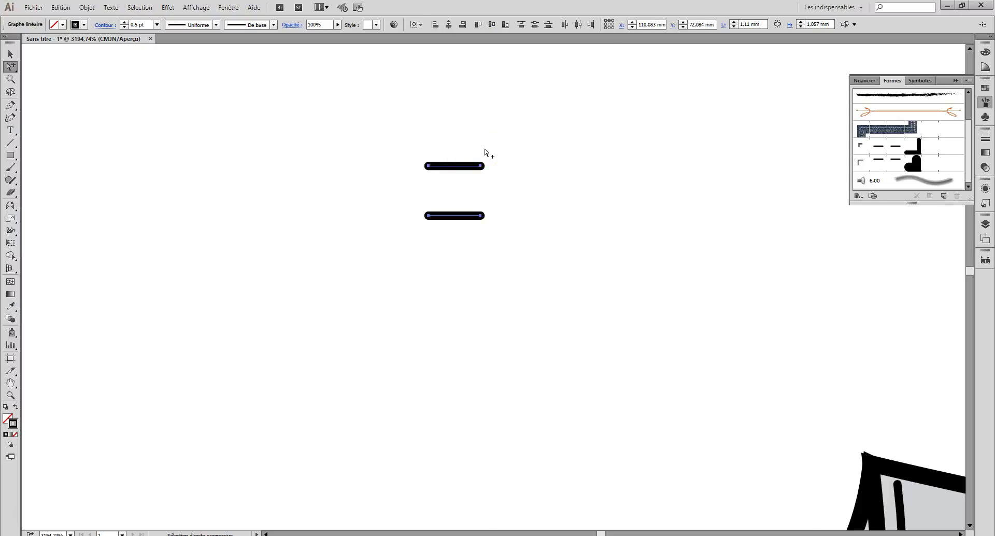
# - Try to centre the two dashes vertically on their invisible rectangle with the object alignment options
pyautogui.press('ctrl')
pyautogui.moveTo(395, 122); pyautogui.dragTo(520, 240)
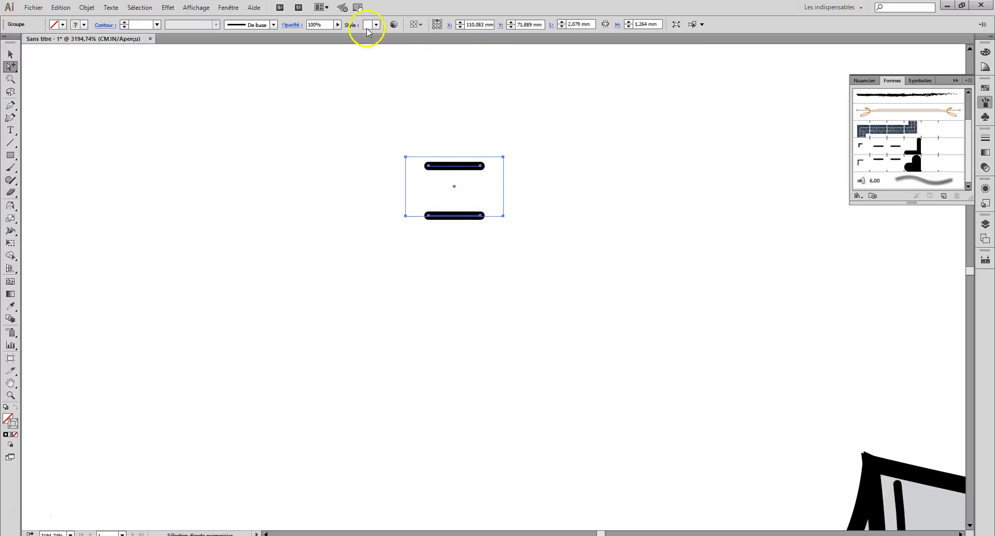
pyautogui.click(416, 24)
pyautogui.click(438, 37)
pyautogui.click(10, 54)
pyautogui.moveTo(406, 151); pyautogui.dragTo(496, 236)
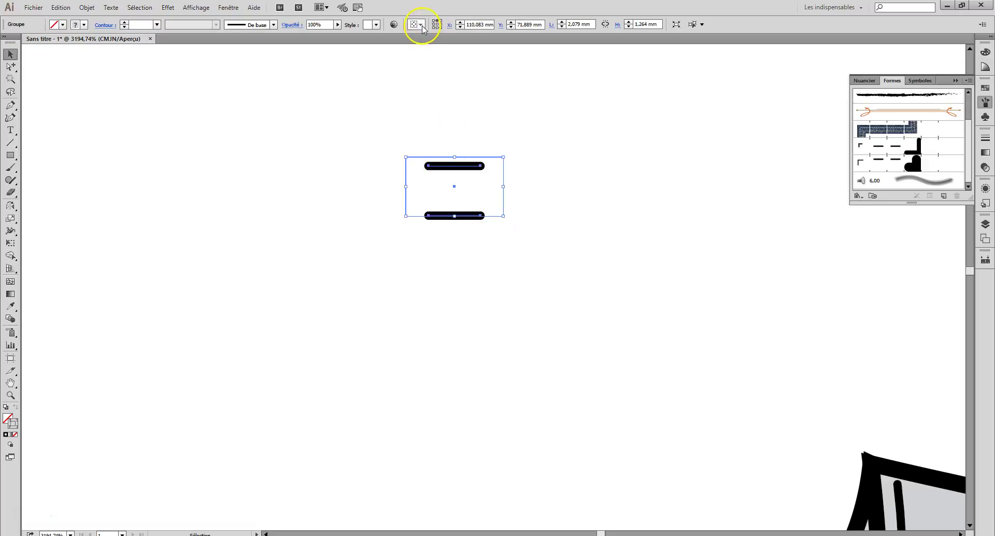
pyautogui.click(422, 24)
pyautogui.click(430, 38)
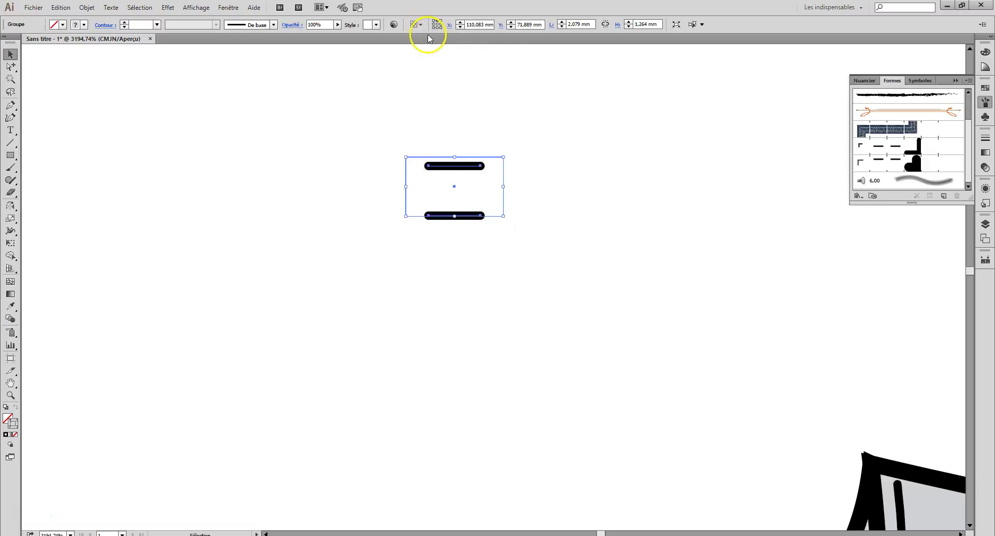
pyautogui.click(230, 9)
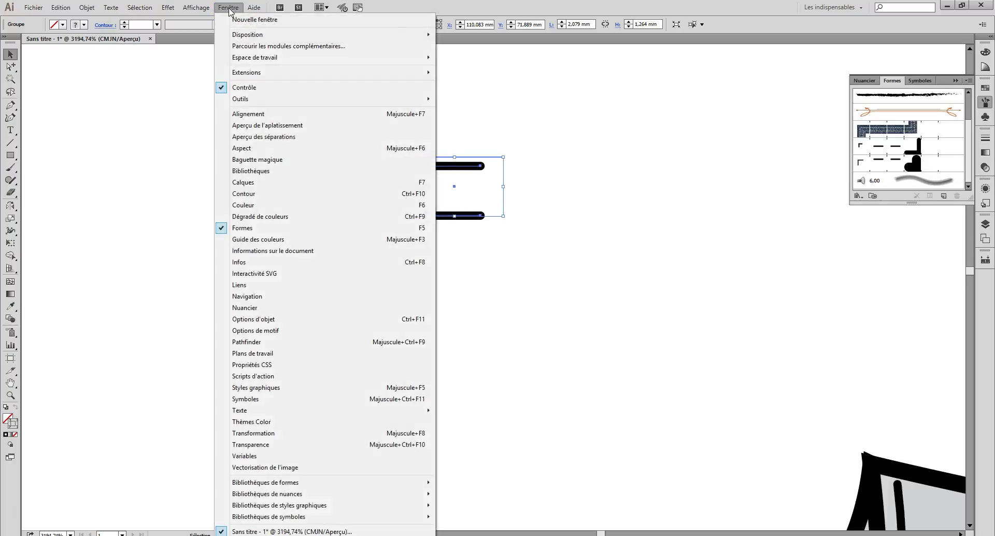
pyautogui.click(283, 114)
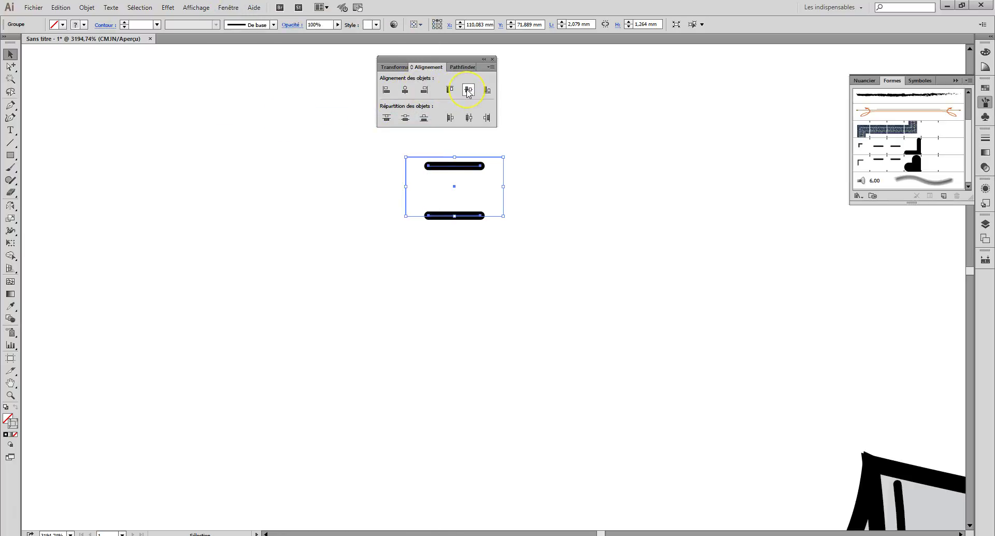
pyautogui.click(550, 125)
pyautogui.moveTo(407, 149); pyautogui.dragTo(550, 235)
pyautogui.click(562, 121)
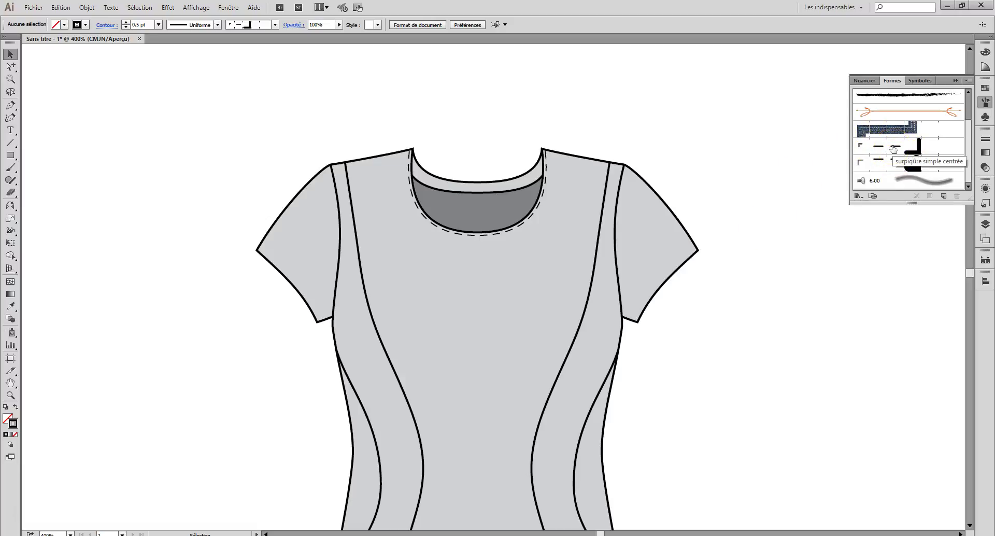
# - Place the surpiqûre simple centrée brush's artwork above the neckline and delete both corner pieces, keeping the dash
pyautogui.moveTo(895, 149)
pyautogui.mouseDown()
pyautogui.moveTo(682, 110)
pyautogui.moveTo(476, 97)
pyautogui.mouseUp()
pyautogui.click(10, 395)
pyautogui.moveTo(413, 73); pyautogui.dragTo(551, 157)
pyautogui.click(10, 66)
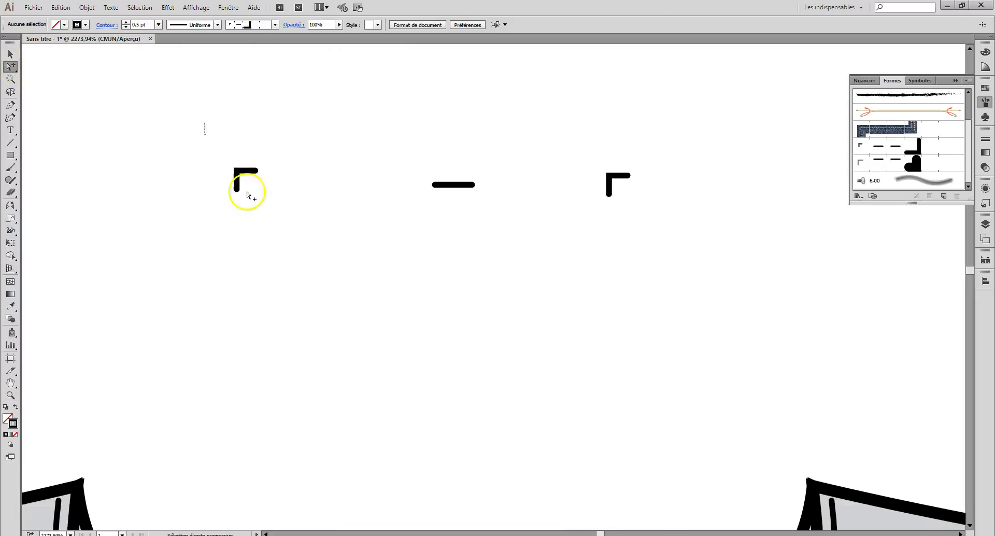
pyautogui.moveTo(217, 159); pyautogui.dragTo(288, 218)
pyautogui.press('Delete')
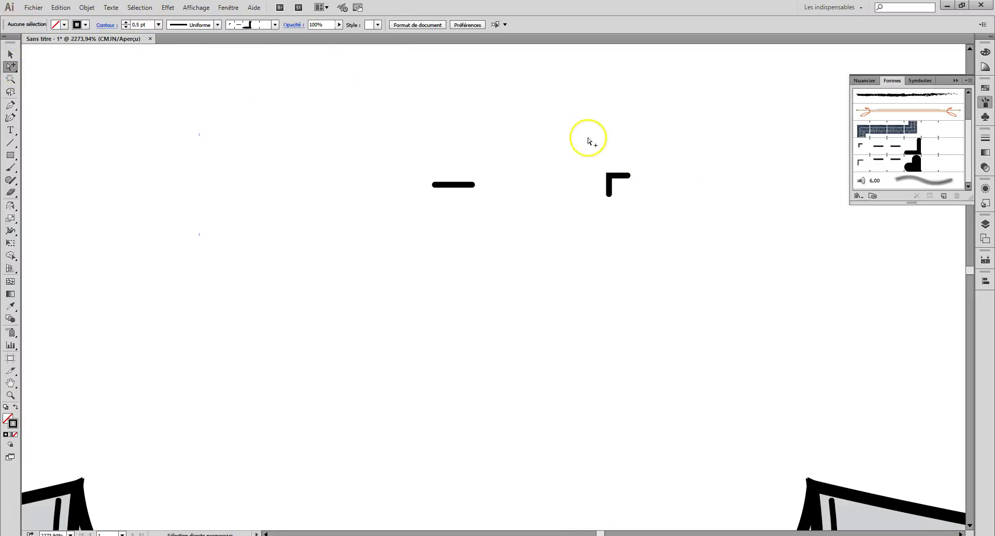
pyautogui.moveTo(600, 145); pyautogui.dragTo(691, 264)
pyautogui.press('Delete')
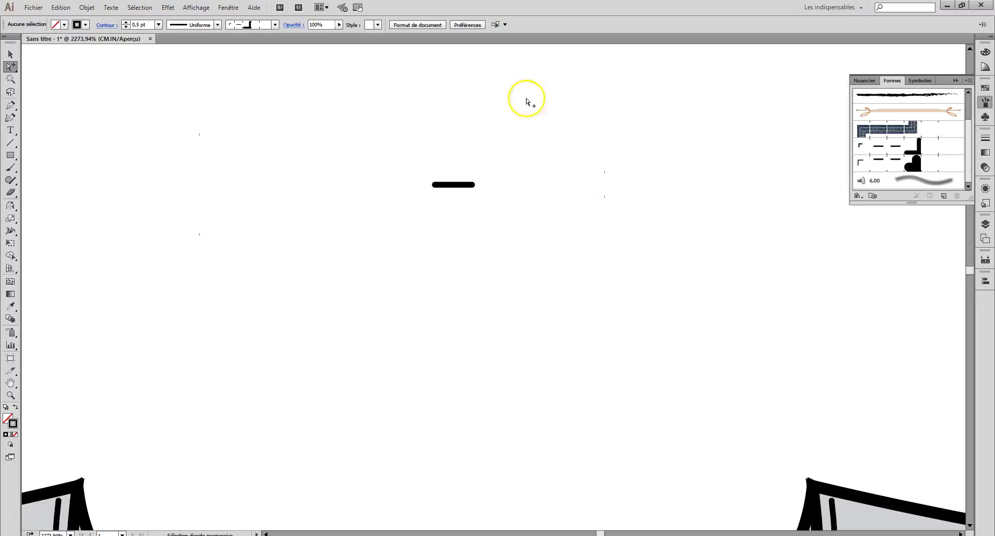
# - Stretch the invisible rectangle around the dash downward to about 1.69 mm high
pyautogui.click(457, 178)
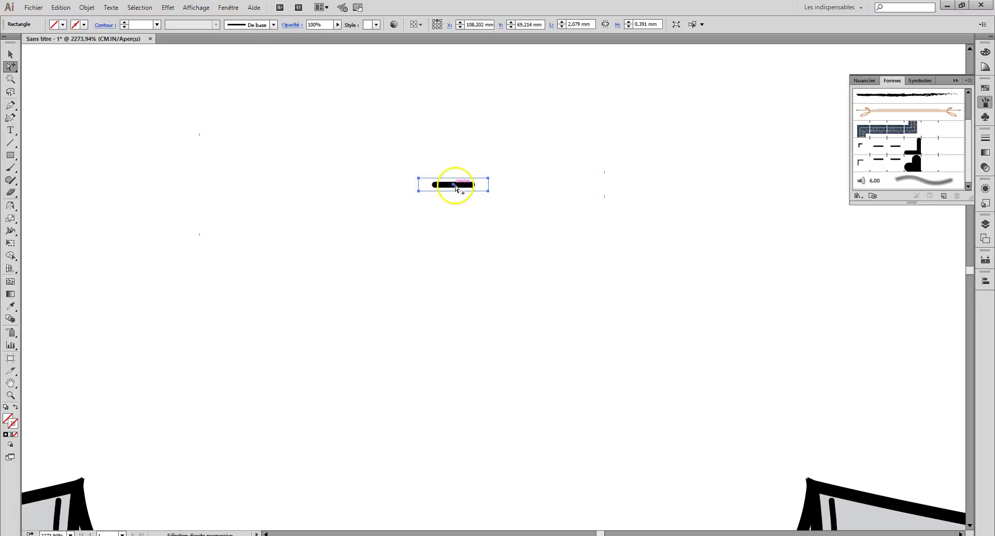
pyautogui.click(10, 54)
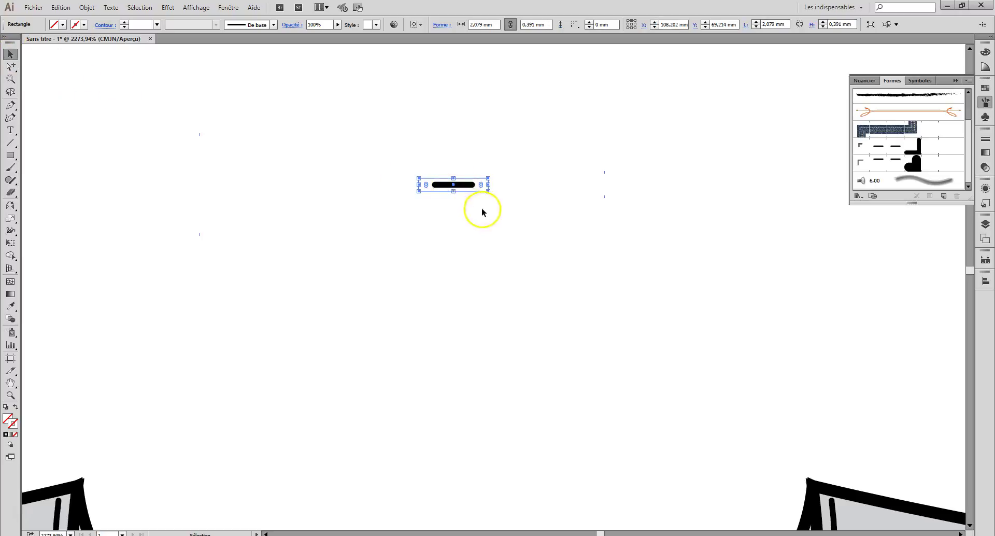
pyautogui.moveTo(454, 191); pyautogui.dragTo(458, 235)
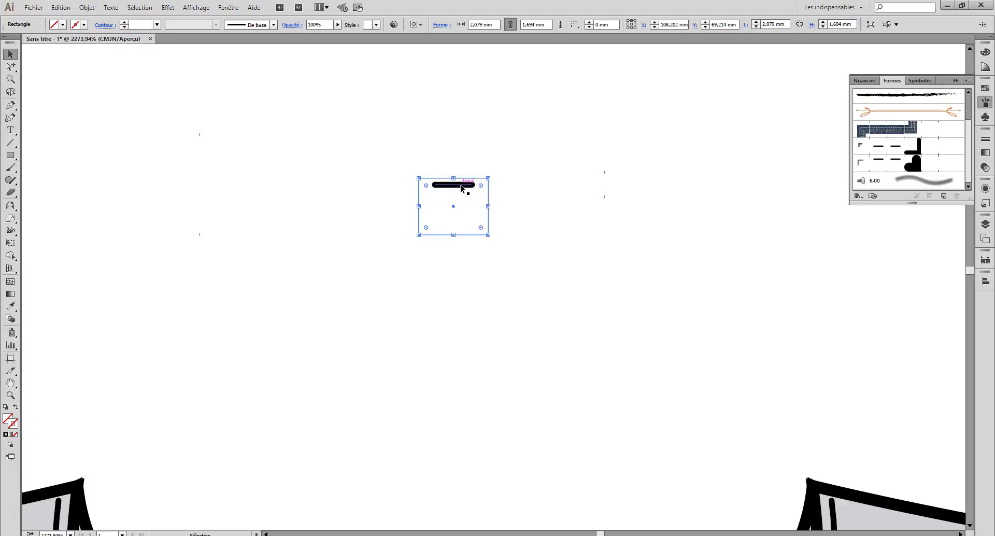
# - Ungroup the dash and its invisible rectangle through both group levels and deselect them
pyautogui.hotkey('ctrl', 'g')
pyautogui.click(470, 185)
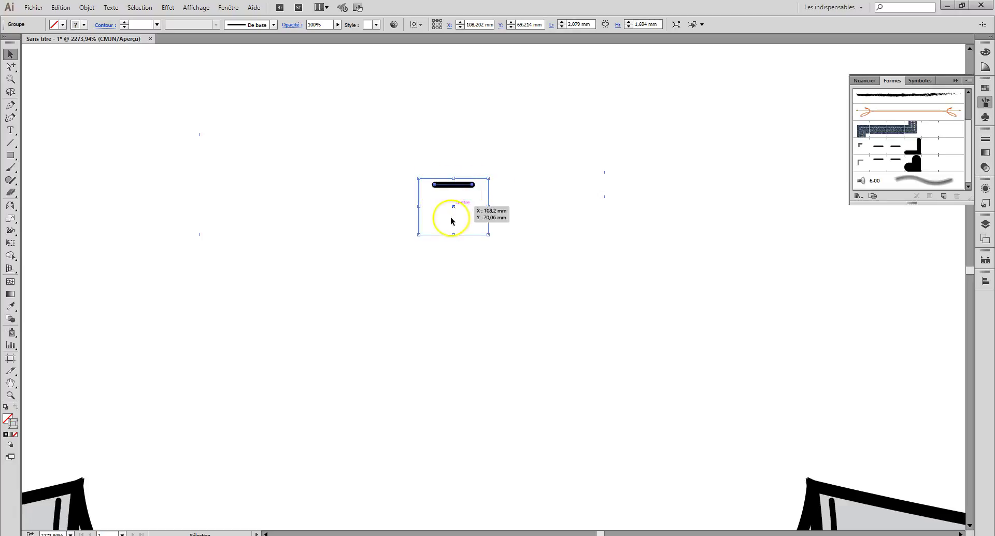
pyautogui.rightClick(468, 187)
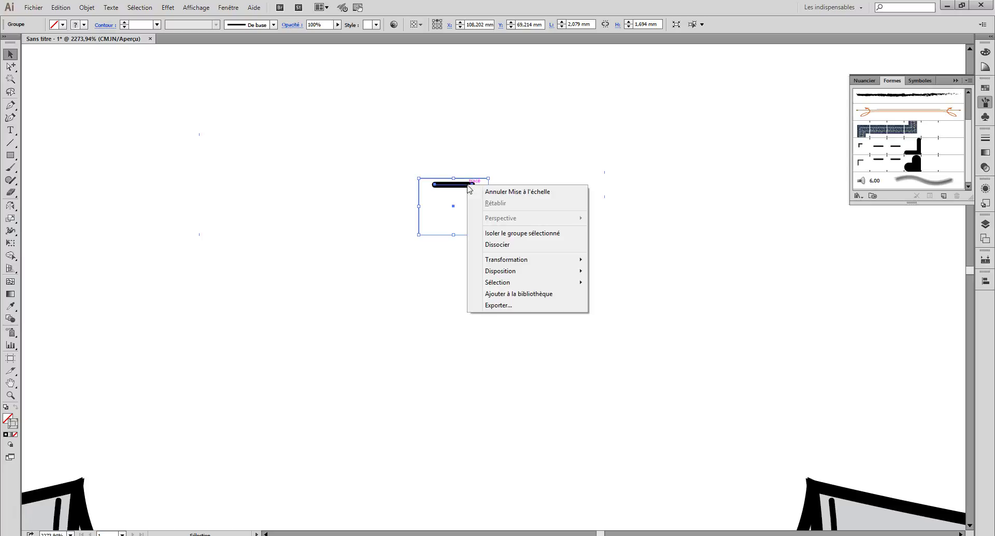
pyautogui.click(491, 245)
pyautogui.rightClick(468, 187)
pyautogui.click(492, 244)
pyautogui.rightClick(470, 188)
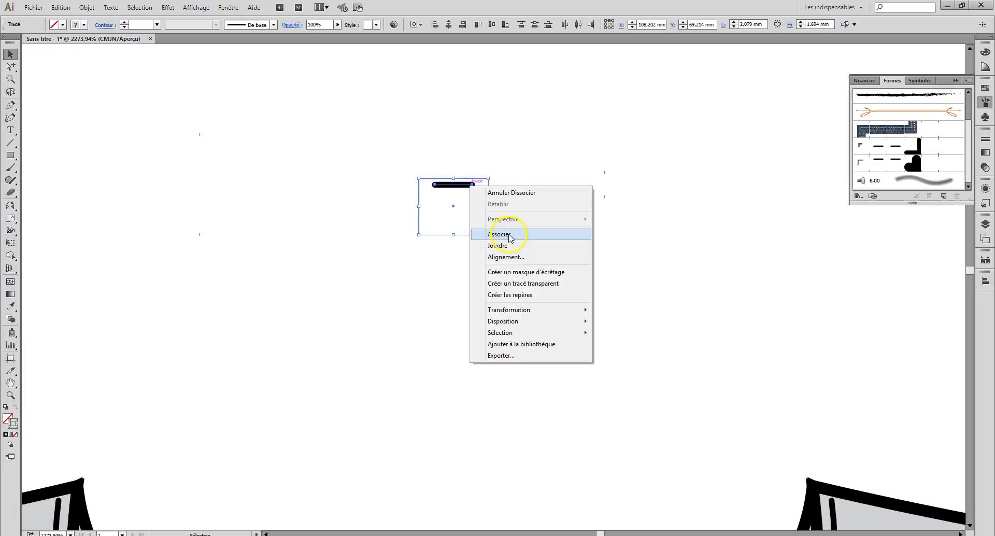
pyautogui.click(499, 142)
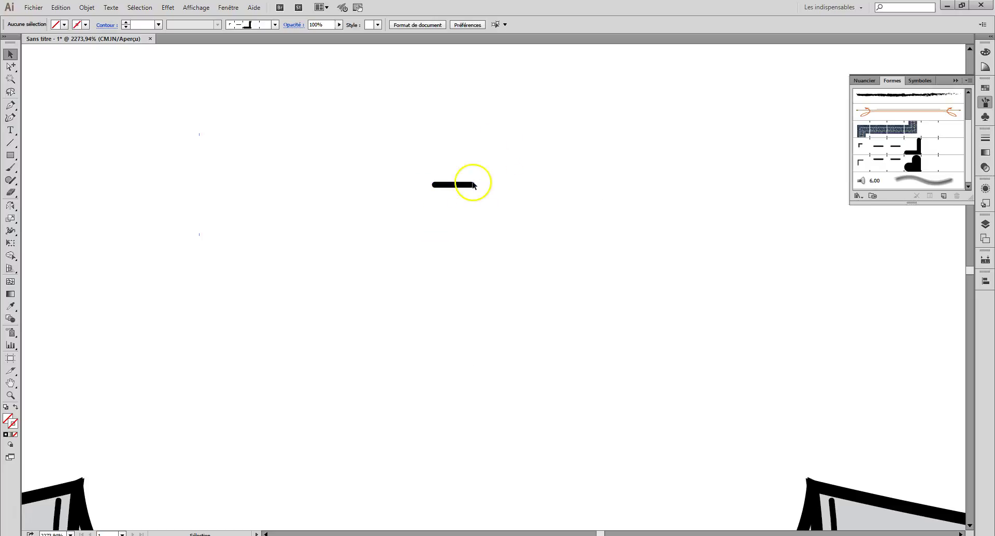
# - Duplicate the dash straight down to about 1.16 mm below the original, inside the invisible rectangle's lower edge
pyautogui.click(10, 66)
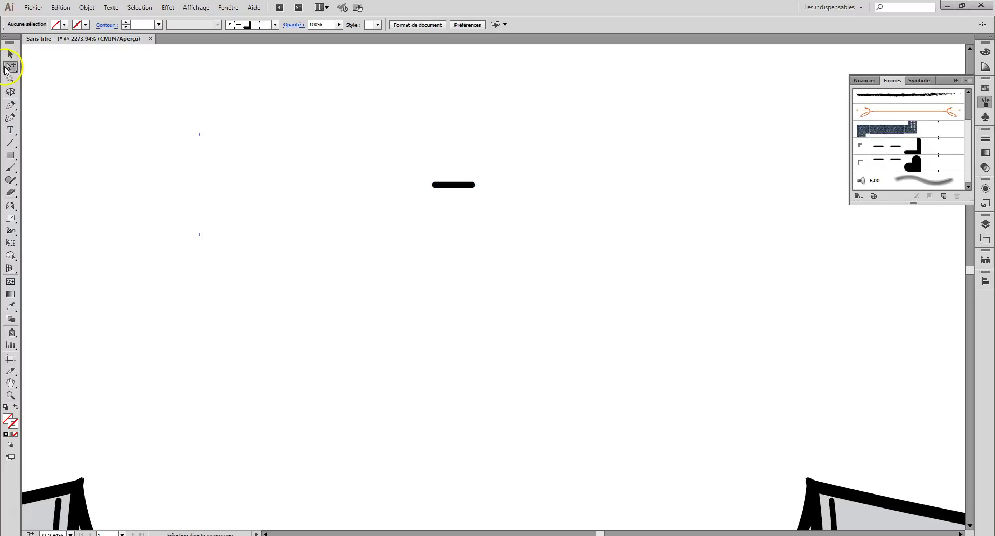
pyautogui.click(451, 187)
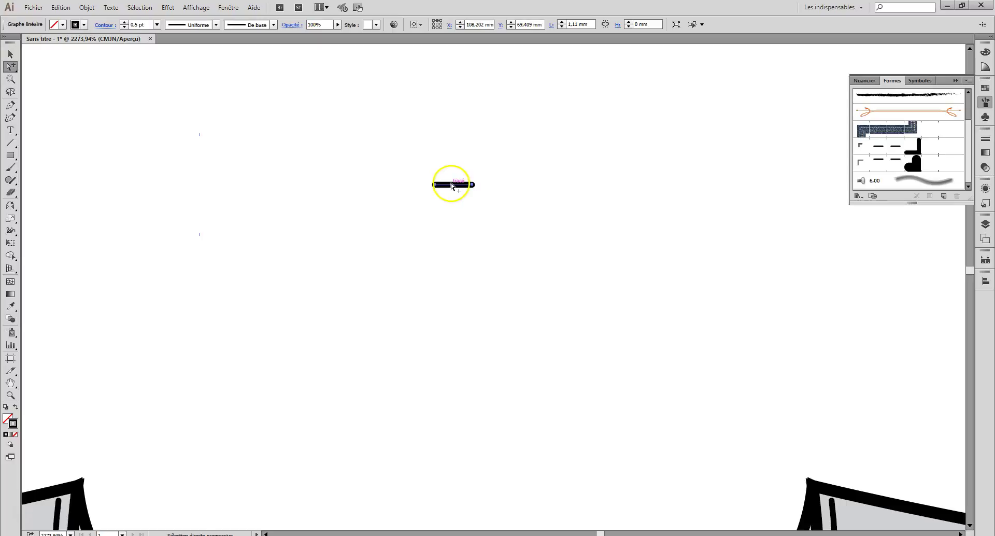
pyautogui.moveTo(451, 185); pyautogui.dragTo(452, 224)
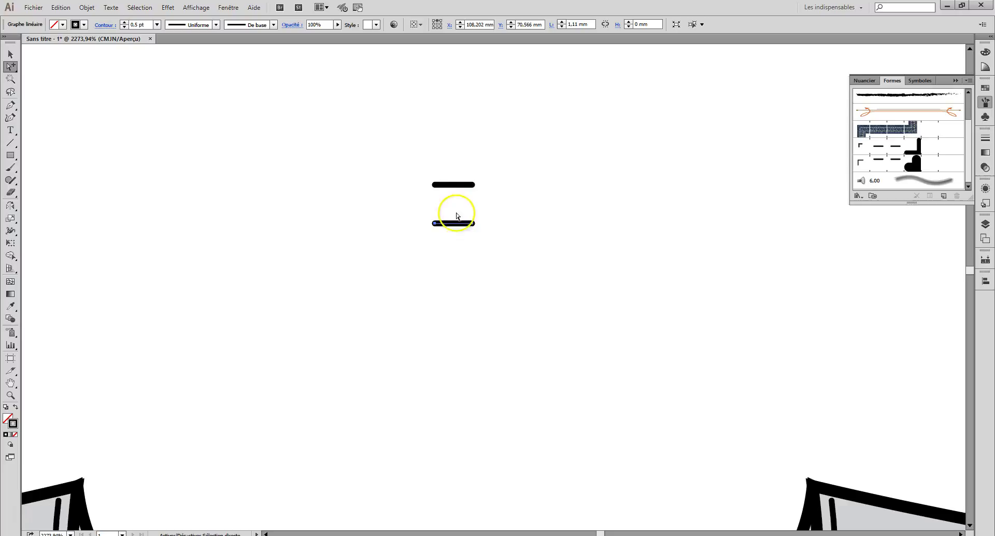
# - Group the two dashes and centre the pair vertically with the invisible rectangle
pyautogui.keyDown('shift'); pyautogui.click(449, 183); pyautogui.keyUp('shift')
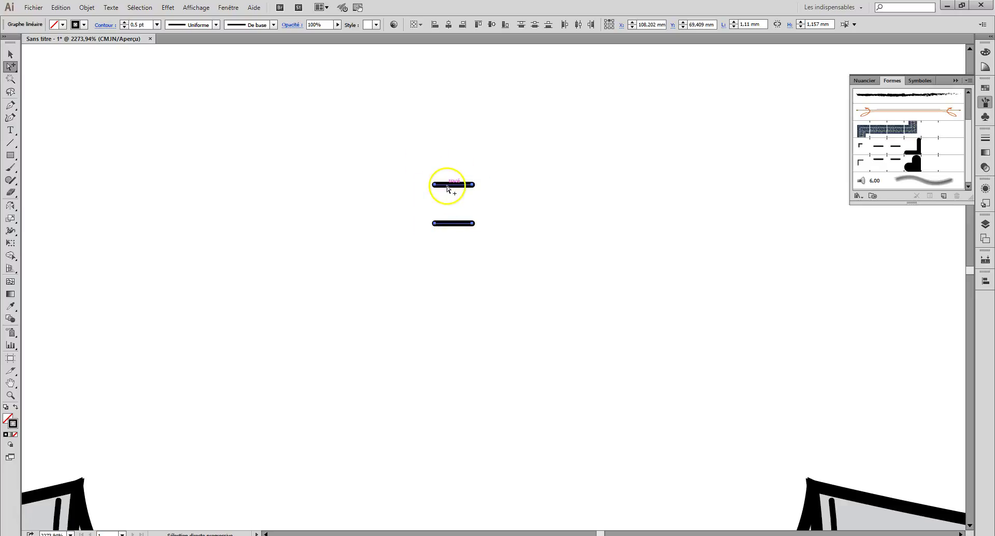
pyautogui.rightClick(447, 185)
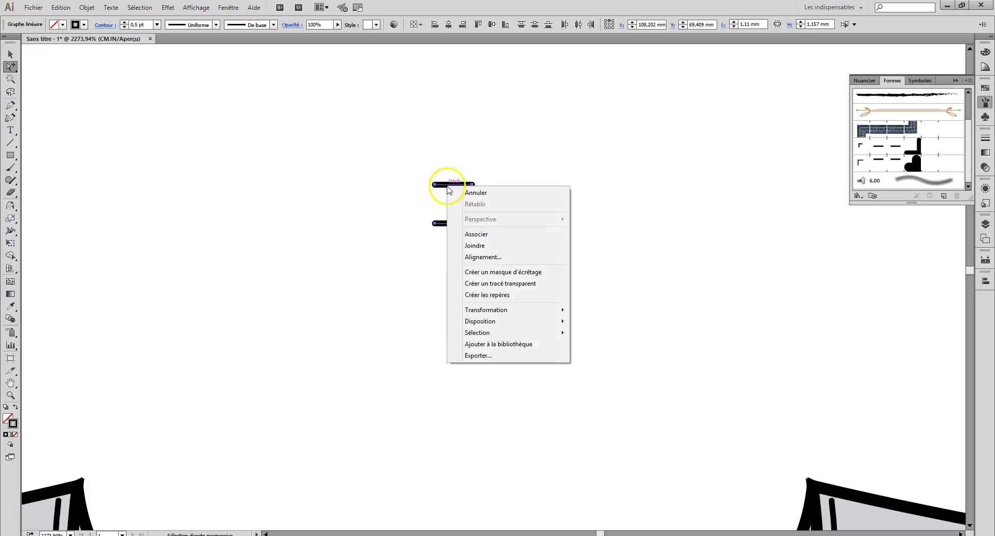
pyautogui.click(477, 234)
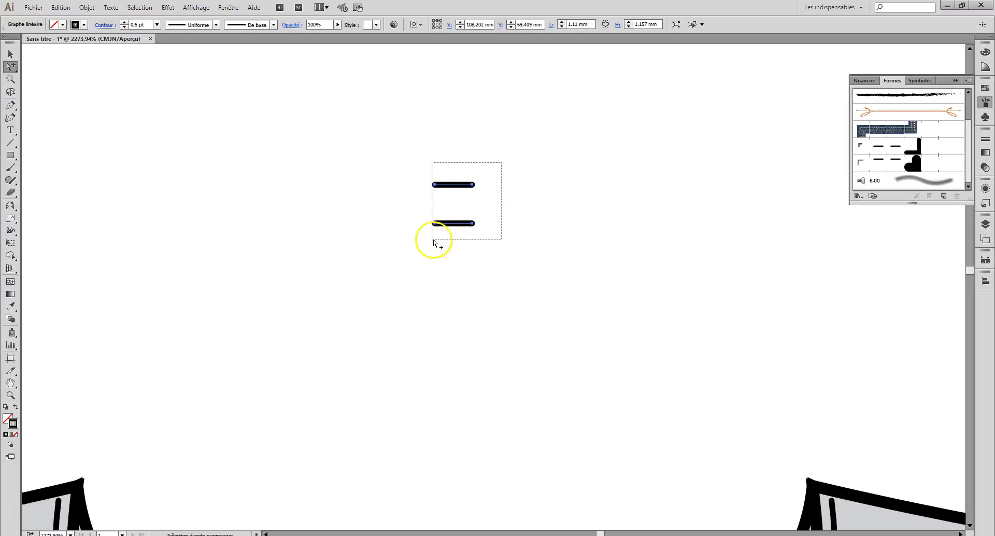
pyautogui.click(444, 224)
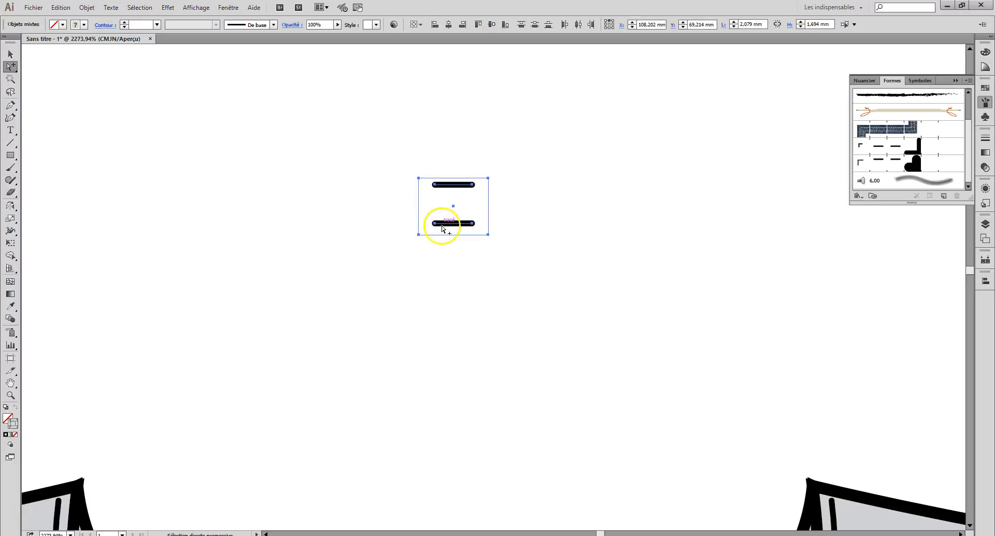
pyautogui.click(492, 25)
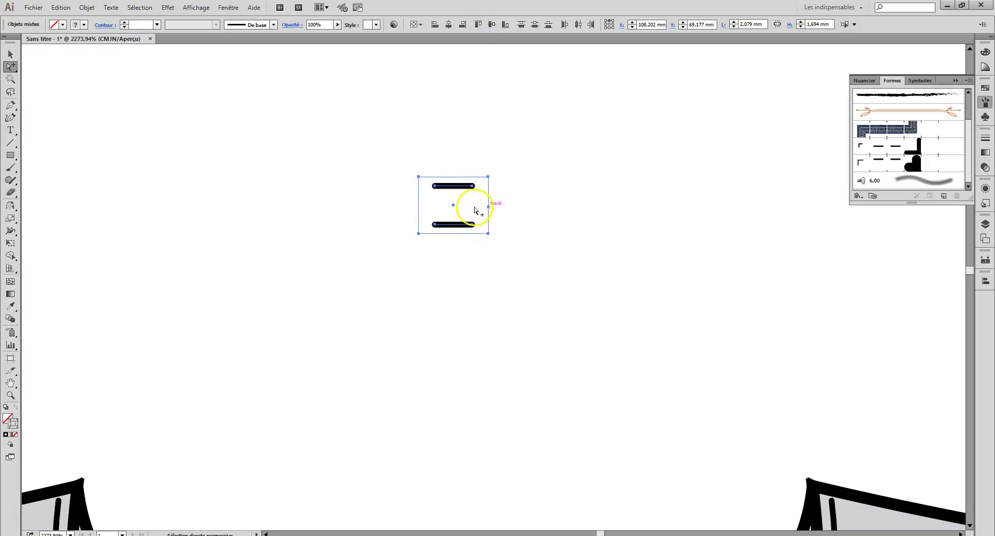
# - Create a new pattern brush from the two dashes and their rectangle, named surpiqûre double centrée
pyautogui.moveTo(453, 207)
pyautogui.mouseDown()
pyautogui.moveTo(720, 167)
pyautogui.moveTo(869, 160)
pyautogui.mouseUp()
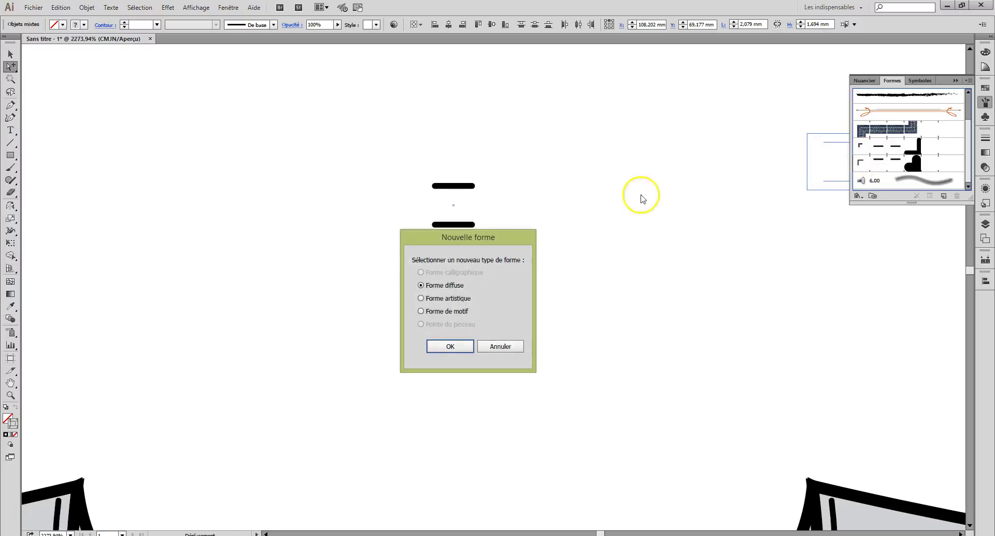
pyautogui.click(448, 312)
pyautogui.click(450, 346)
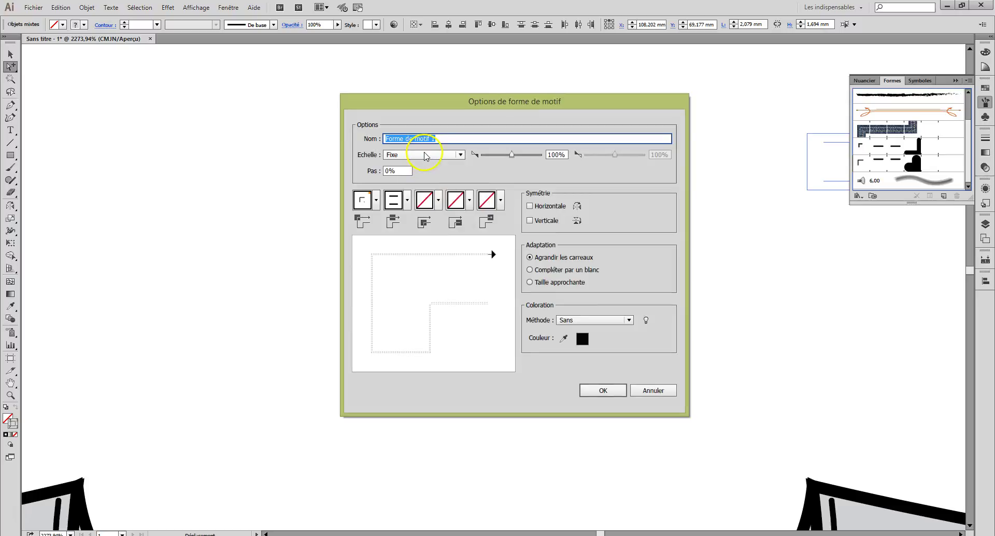
pyautogui.write('surpiqûre double centrée')
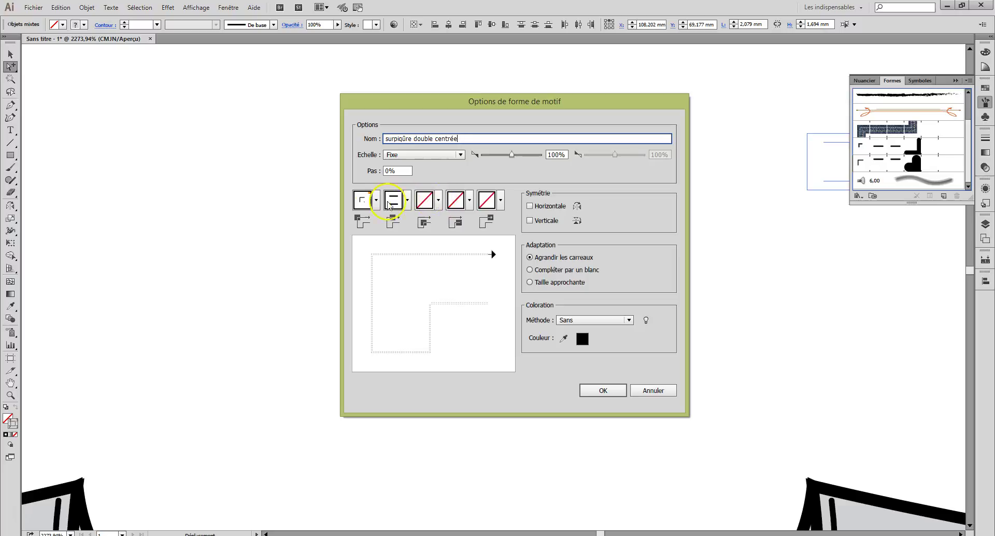
# - Give the new brush a Centrage automatique inner corner and the Teintes colorization method, and save its options
pyautogui.click(439, 201)
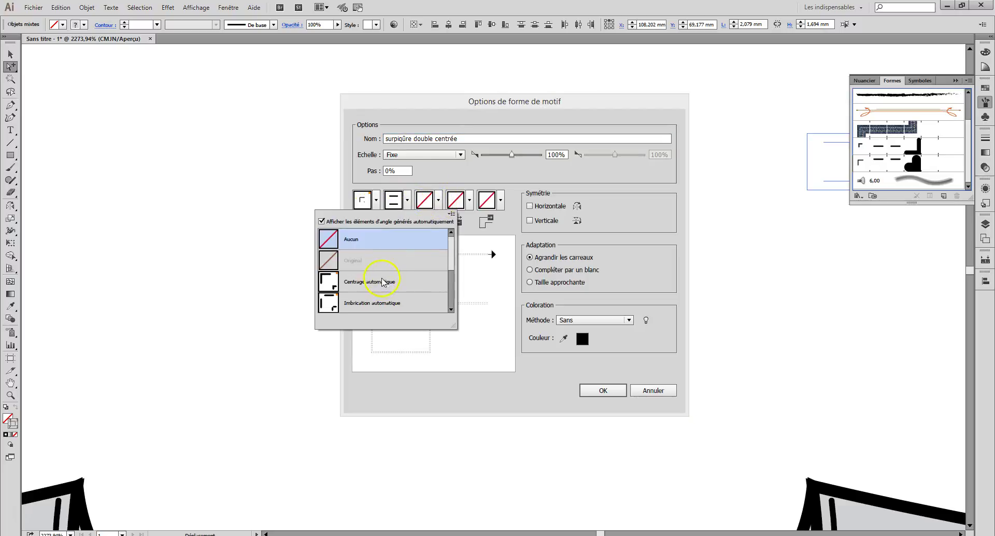
pyautogui.click(382, 282)
pyautogui.click(581, 319)
pyautogui.click(580, 342)
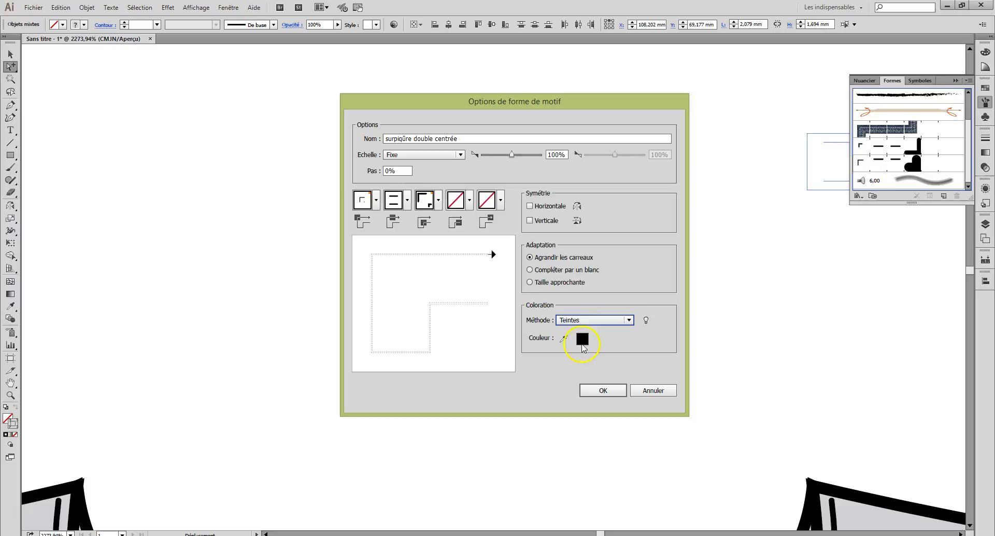
pyautogui.click(602, 391)
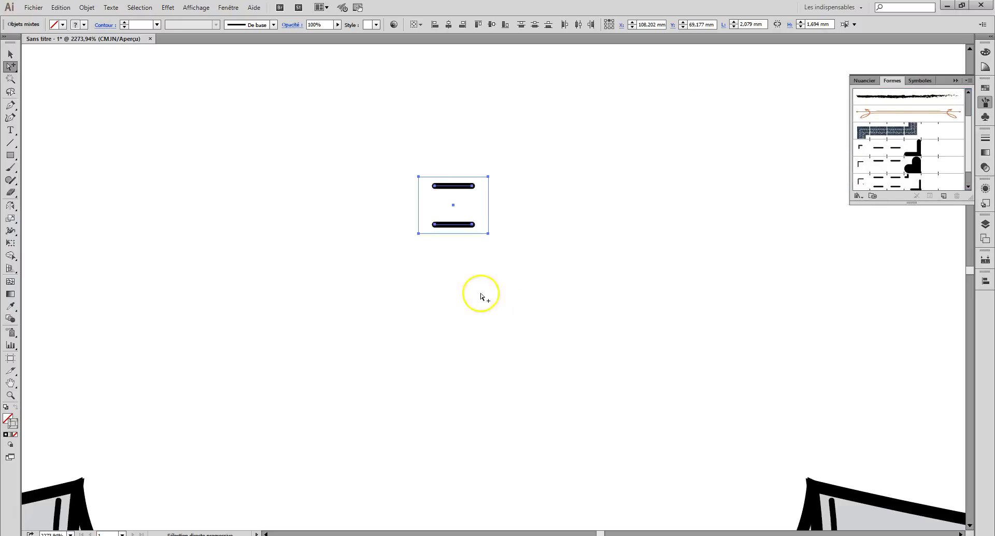
# - Apply the new surpiqûre double centrée brush to the path on the shirt's left princess seam
pyautogui.scroll(-10, 477, 277)
pyautogui.scroll(-10, 476, 275)
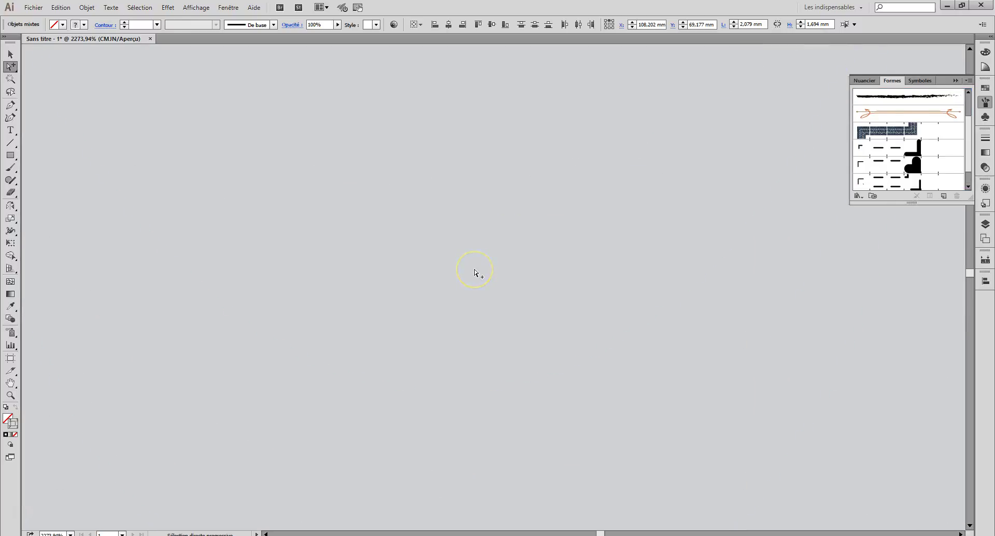
pyautogui.scroll(-4, 474, 271)
pyautogui.click(307, 301)
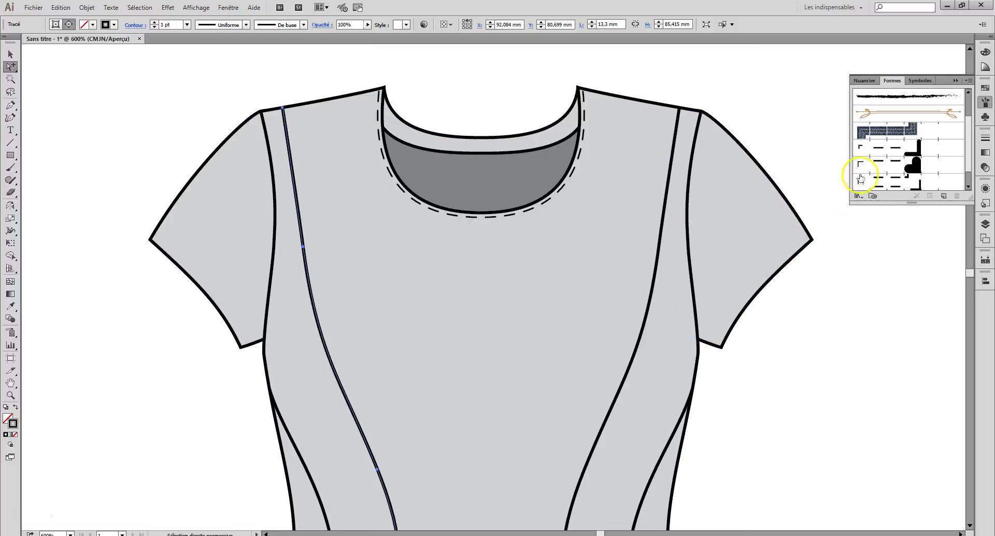
pyautogui.click(881, 181)
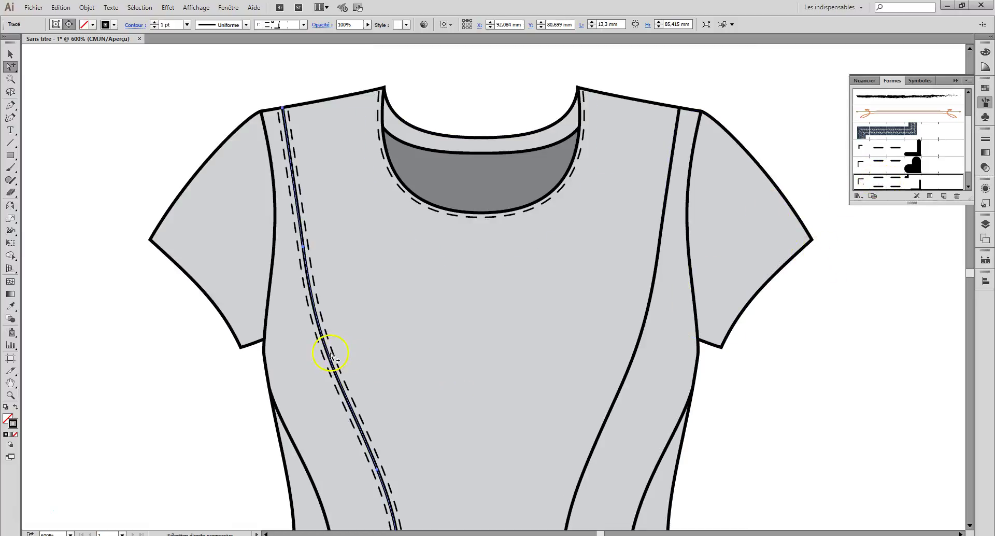